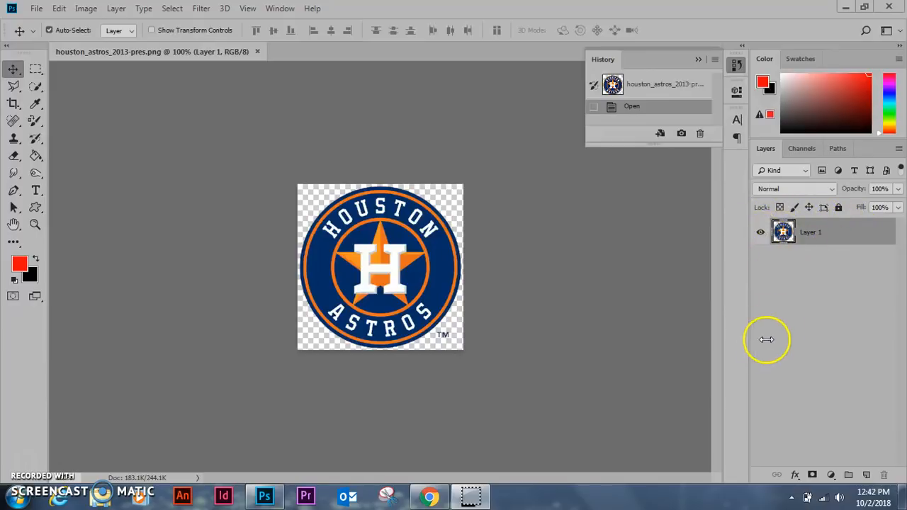
Hide and reshow the logo layer, and add a new empty layer above it
click(761, 234)
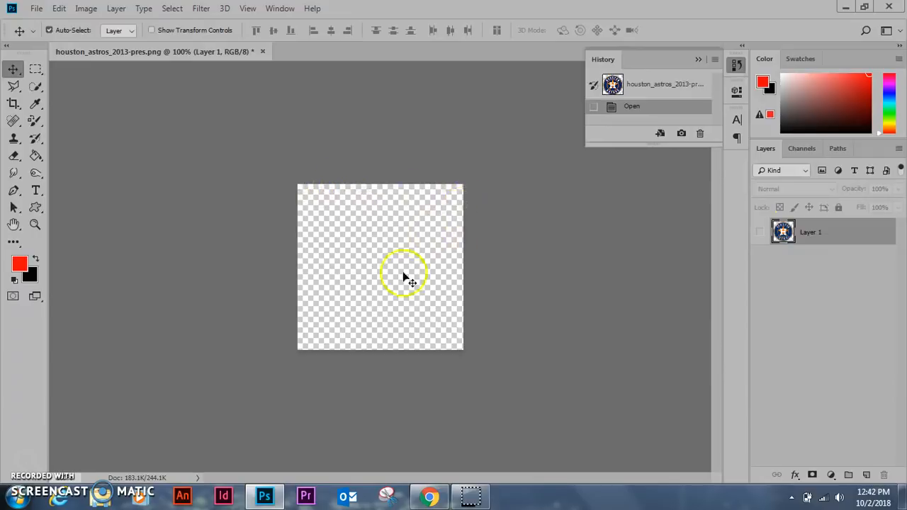
click(759, 233)
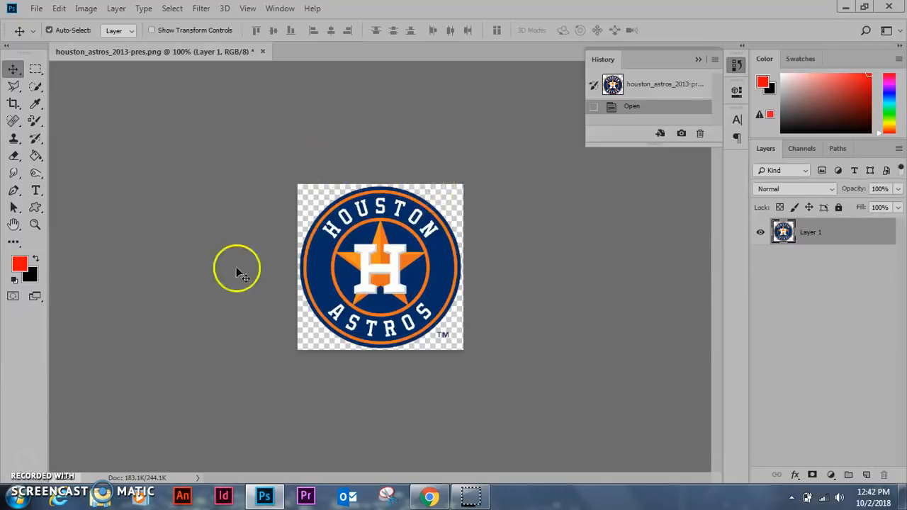
click(867, 476)
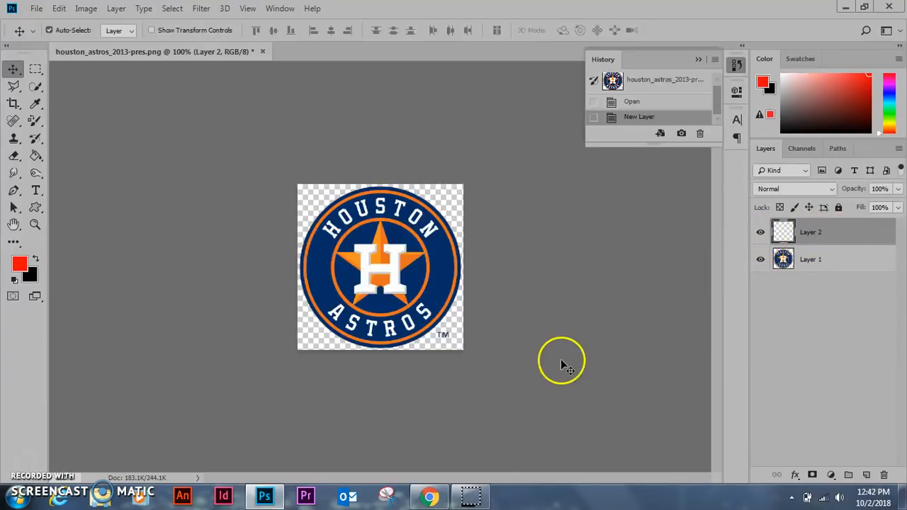
Look through the shape tools and make the Ellipse tool the active one
click(39, 211)
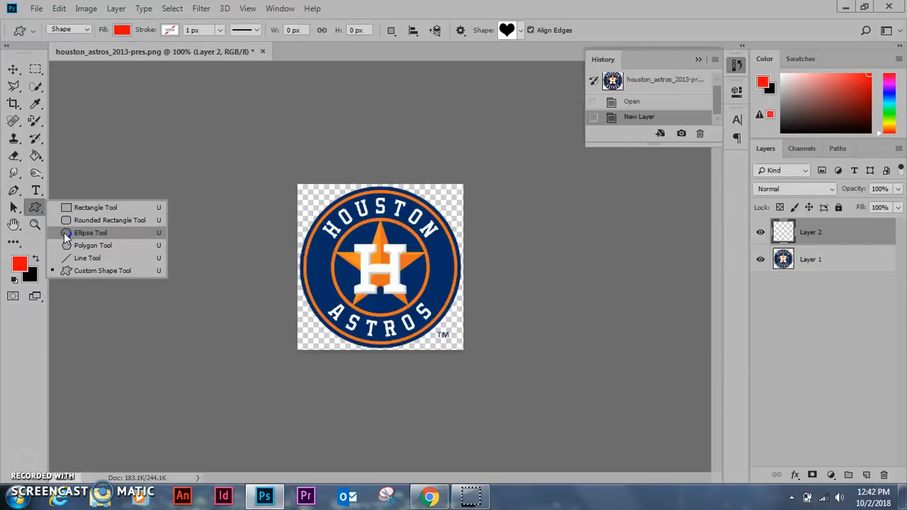
click(66, 234)
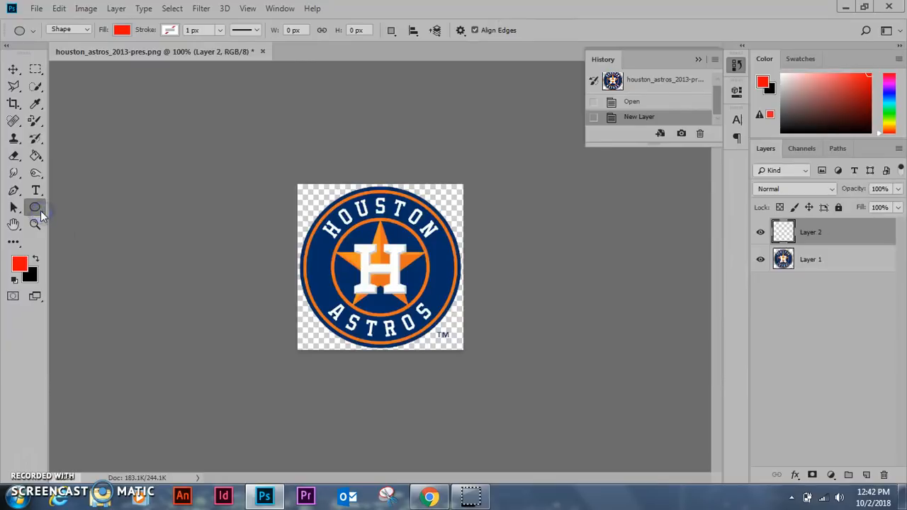
right_click(40, 211)
click(68, 205)
right_click(40, 213)
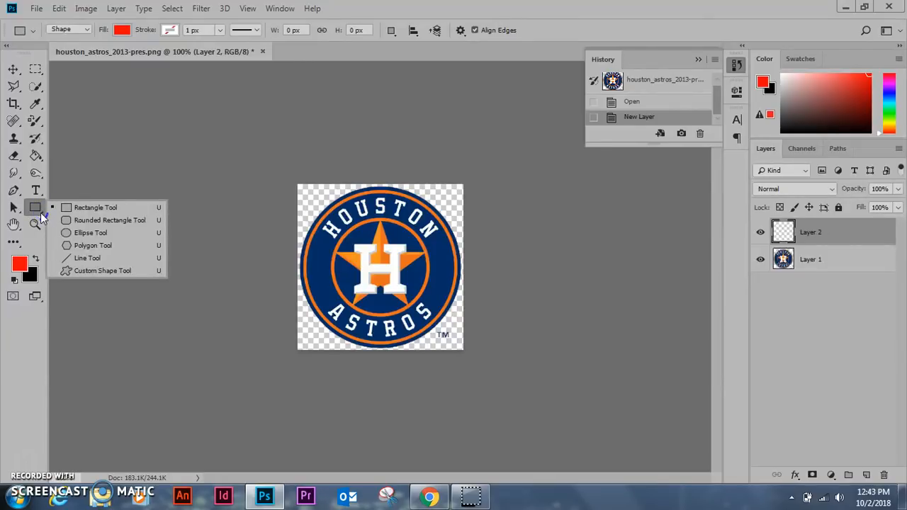
click(72, 232)
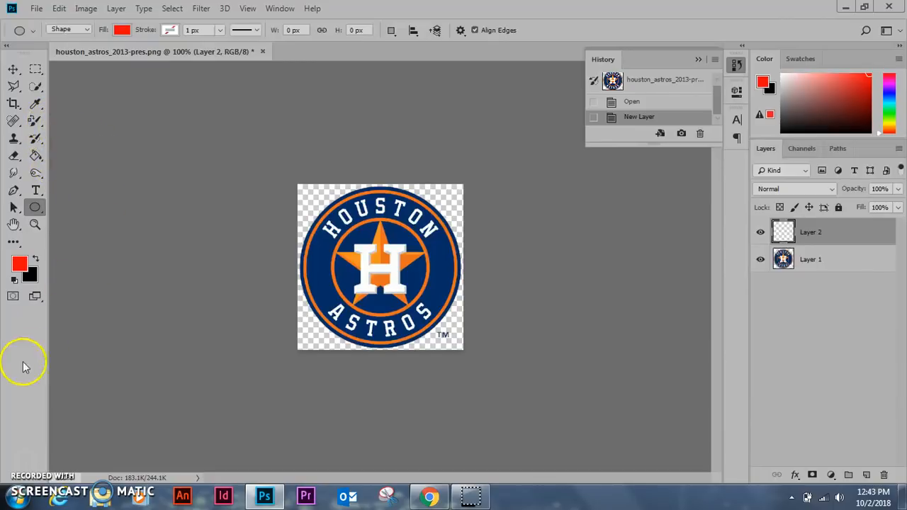
Sample the logo's navy blue with the Eyedropper, swap it to the background color, and sample the outer ring's orange as foreground
right_click(41, 105)
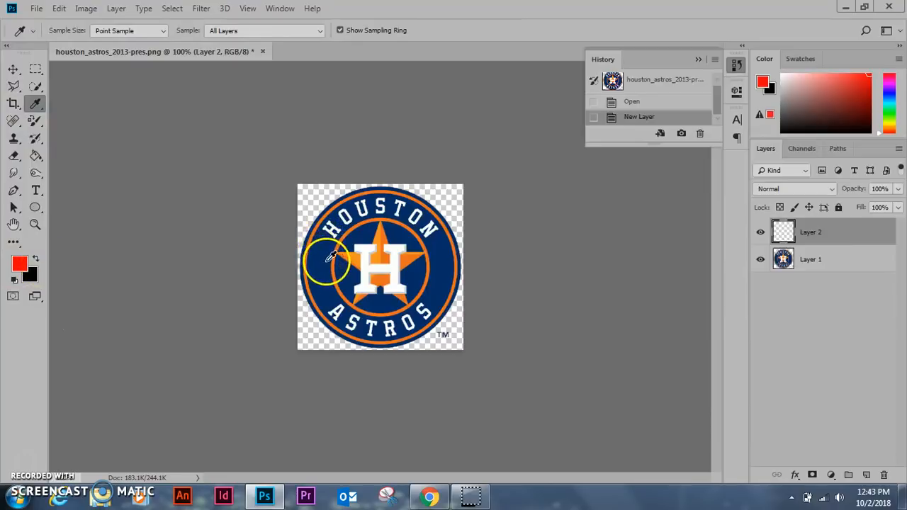
right_click(34, 106)
click(85, 104)
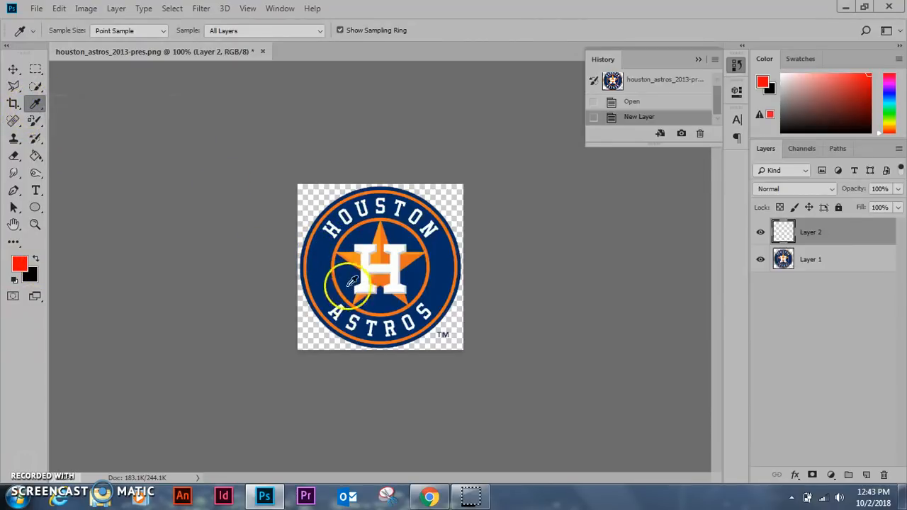
click(326, 252)
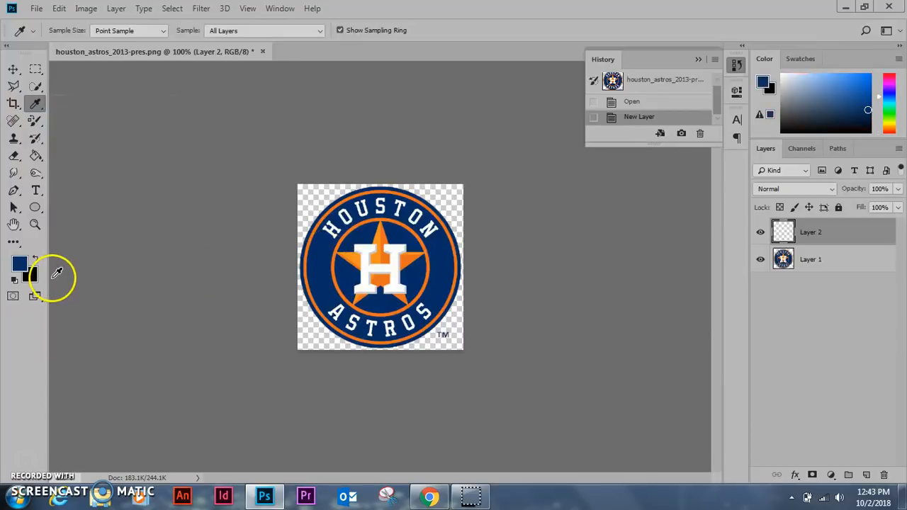
click(36, 255)
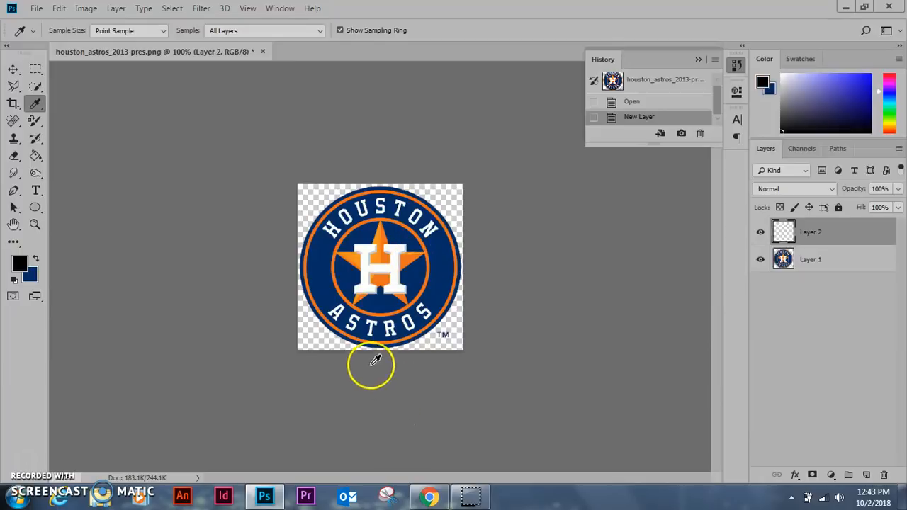
click(321, 225)
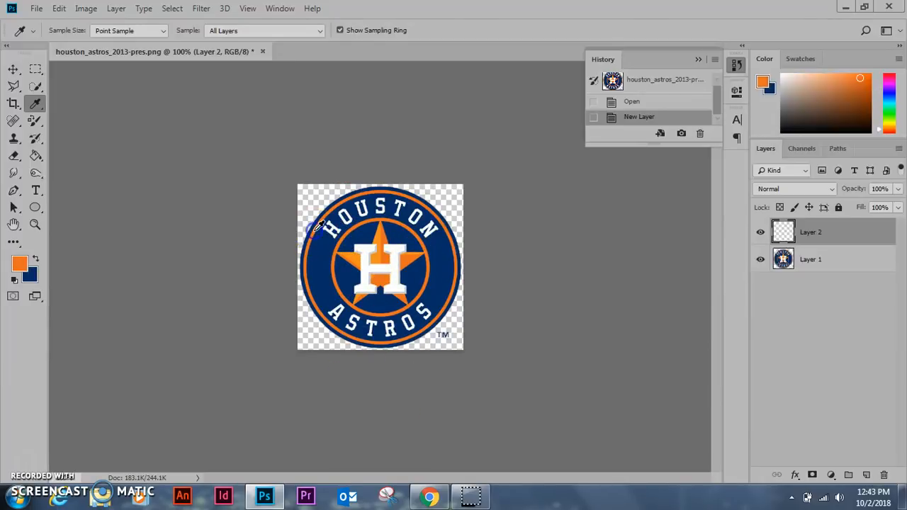
Swap the foreground and background colors so that navy blue is the foreground and orange the background
click(36, 260)
click(36, 260)
click(36, 260)
click(36, 261)
click(36, 260)
click(36, 260)
click(36, 260)
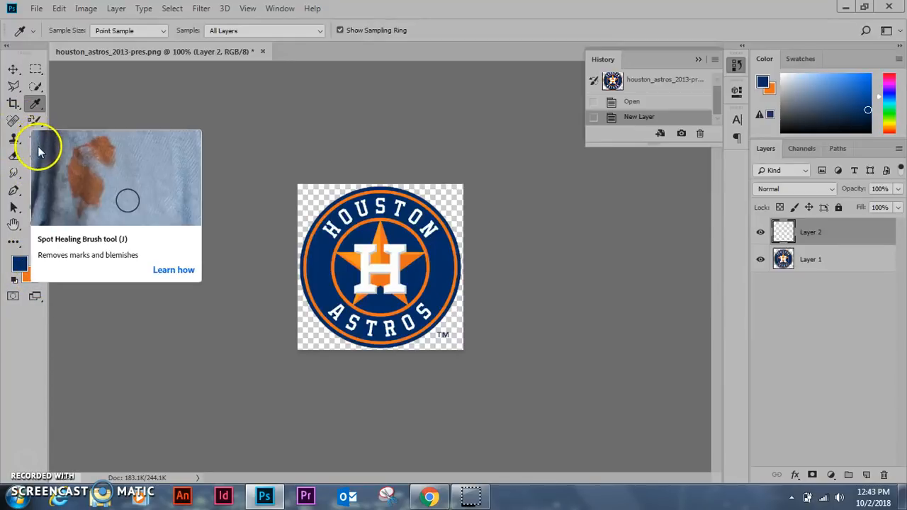
Draw a navy blue circle about 233 px wide with the Ellipse tool and move it over the logo to about X 9, Y 3 px
click(35, 208)
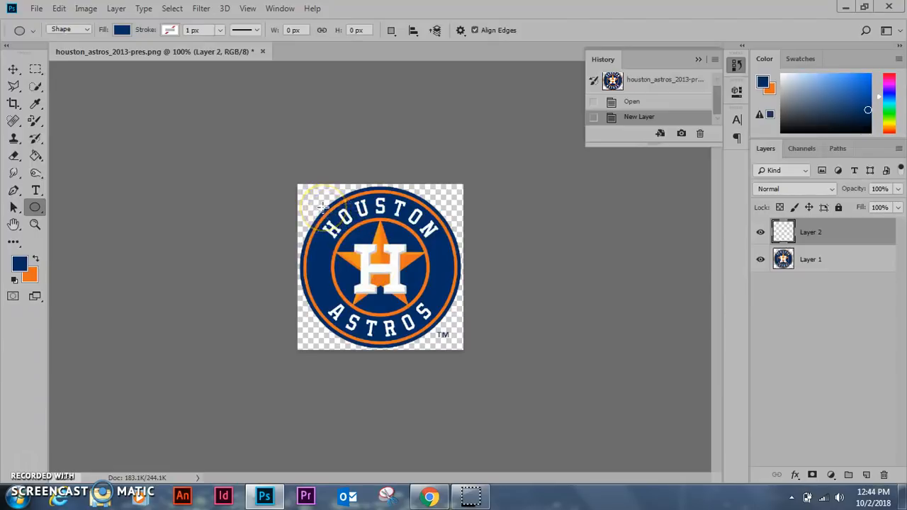
drag(333, 229, 478, 369)
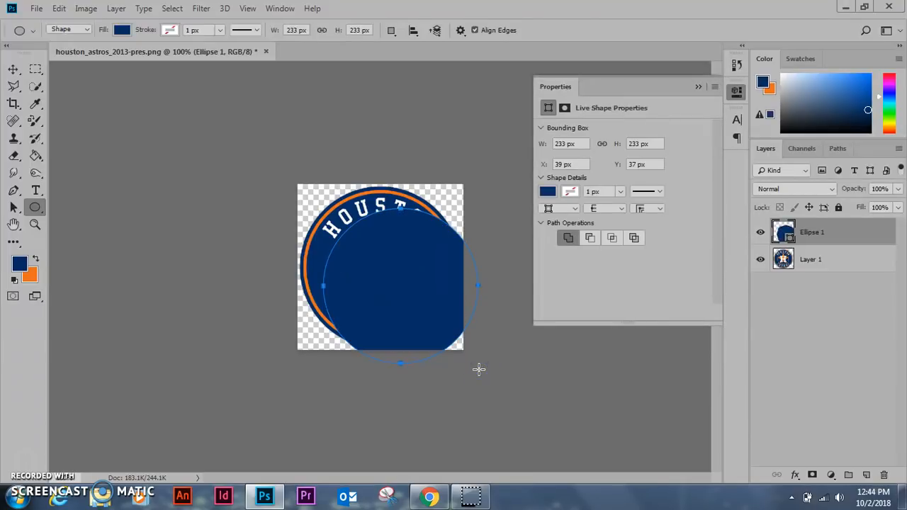
click(14, 69)
drag(364, 280, 379, 251)
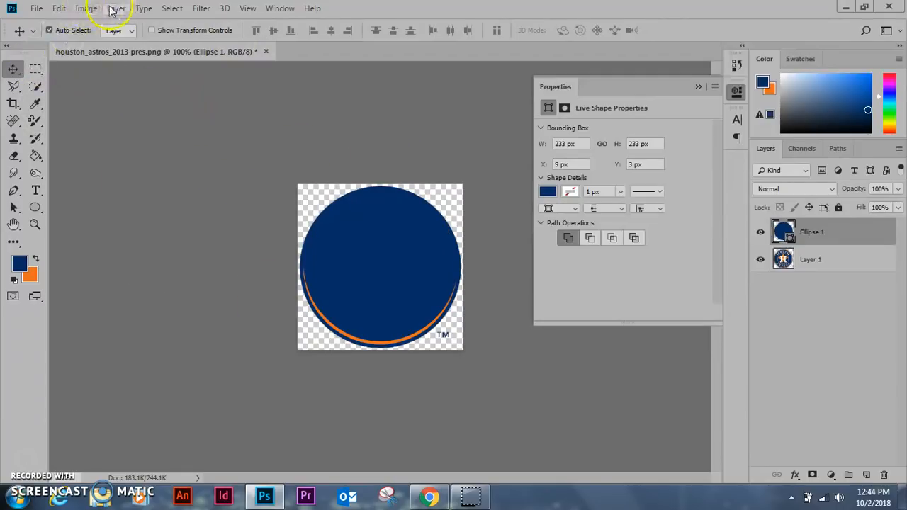
Scale the blue circle proportionally to about 104% (243 px) so that it covers the logo's outer edge
click(87, 9)
mouse_move(60, 8)
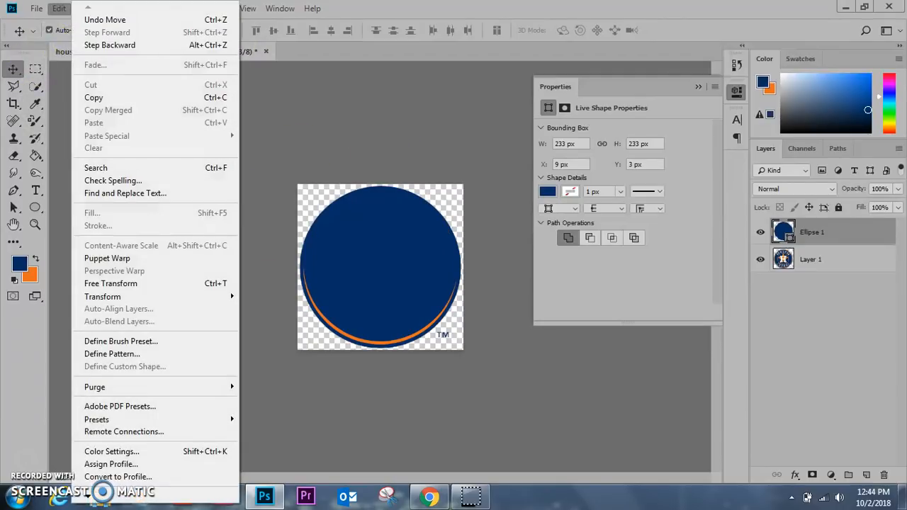
mouse_move(161, 299)
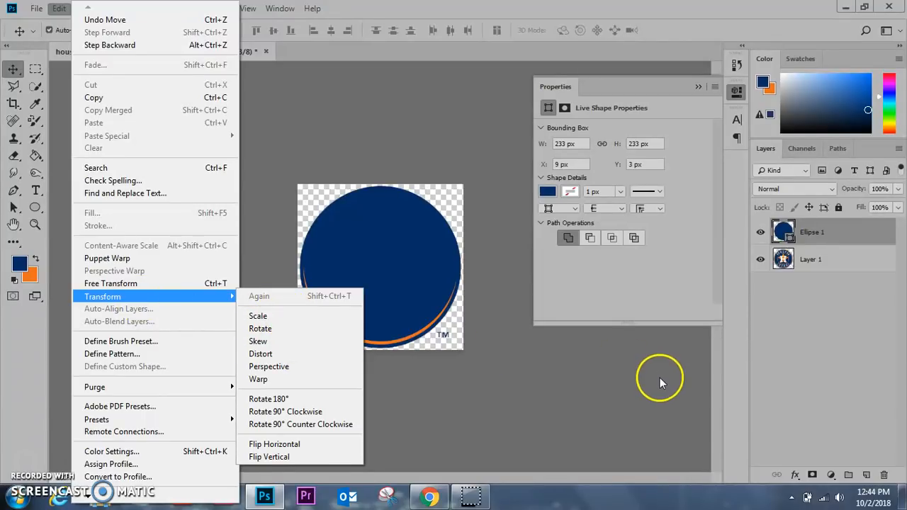
click(323, 317)
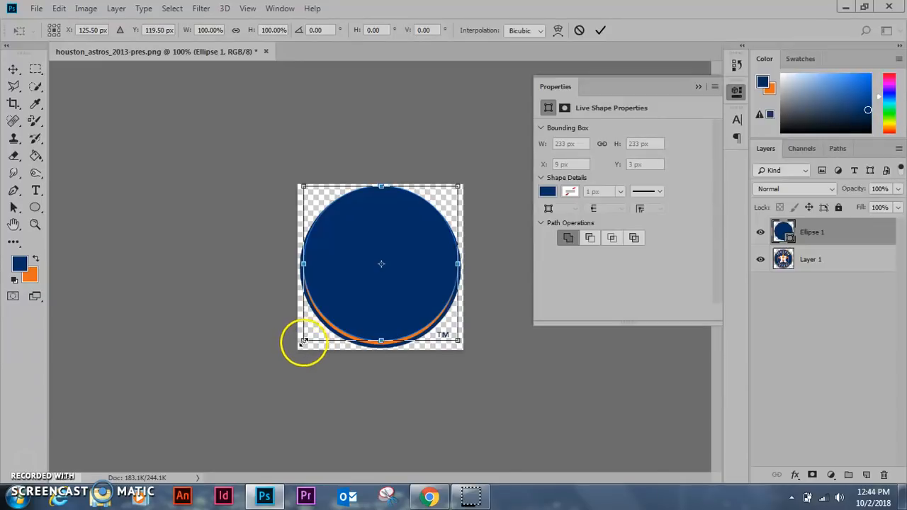
drag(304, 343, 301, 352)
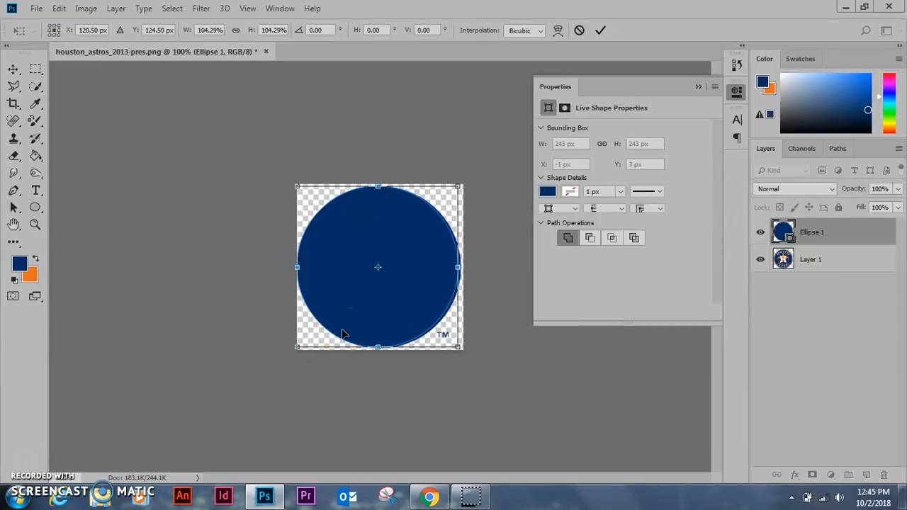
key(Return)
Nudge the blue circle to about X 4 px, Y 4 px so that it lines up with the logo
click(376, 298)
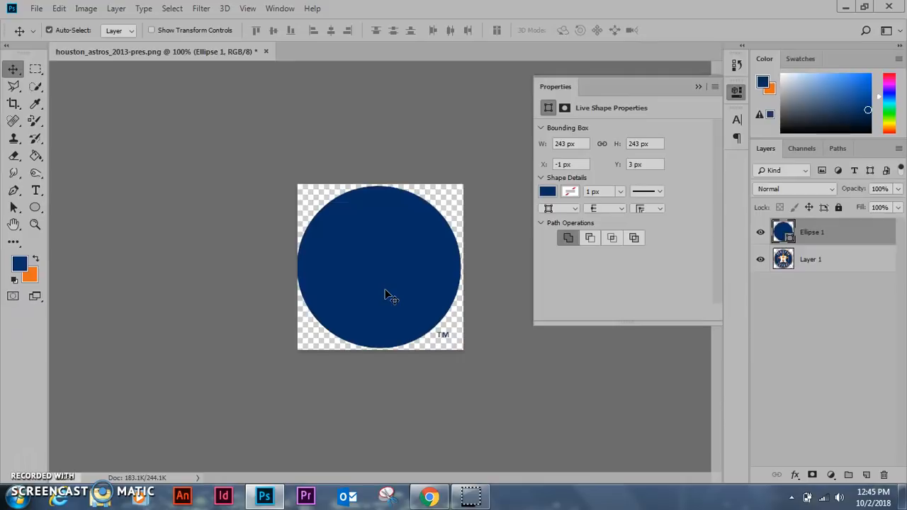
key(Right)
key(Right)
key(Right)
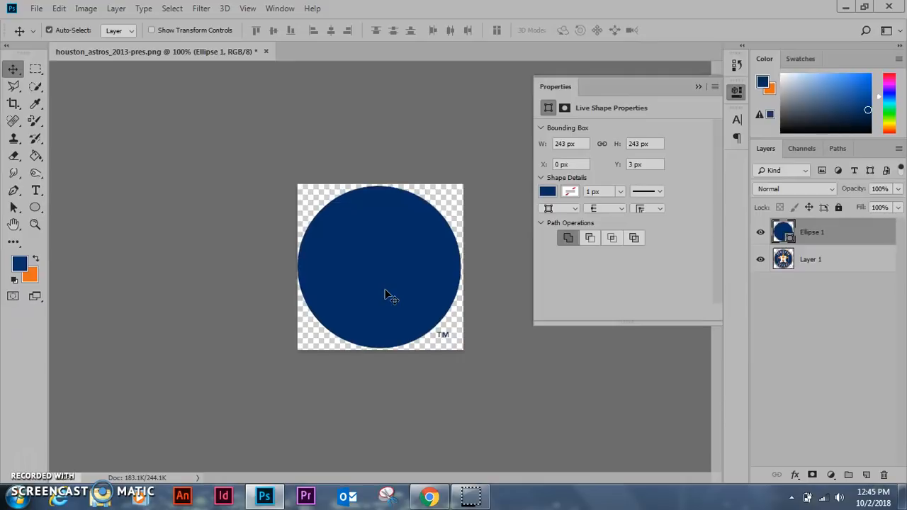
key(Right)
key(Right)
key(Right)
key(Right)
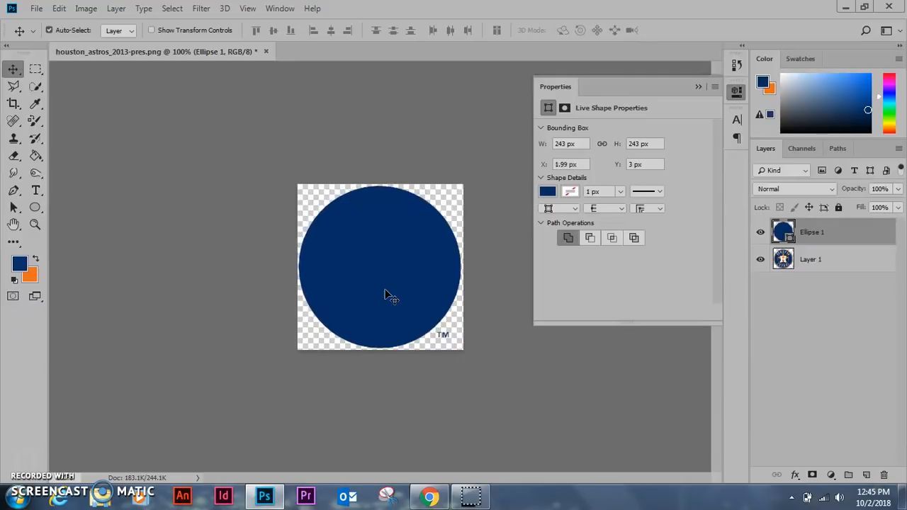
key(Left)
key(Left)
key(Left)
key(Left)
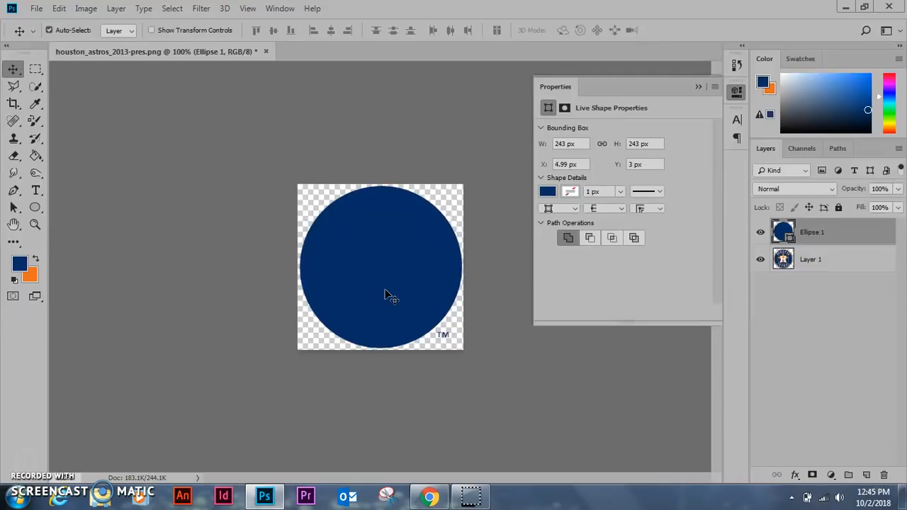
key(Down)
key(Down)
key(Down)
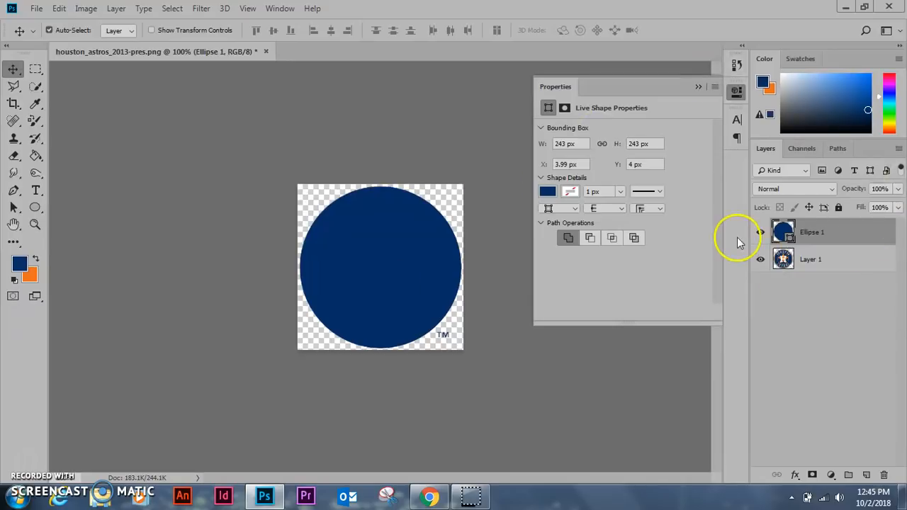
Rename the blue circle's layer to Background, and hide and reshow it to compare it with the logo beneath
click(818, 236)
double_click(819, 236)
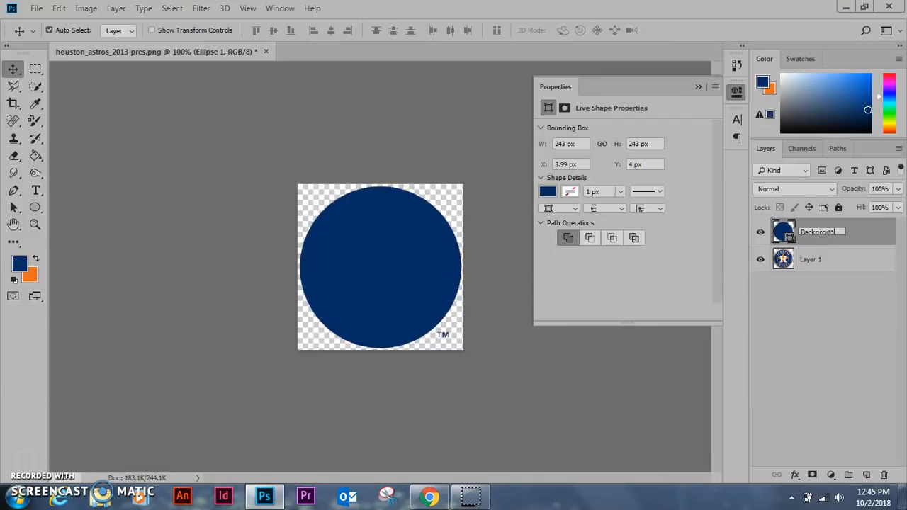
key(Return)
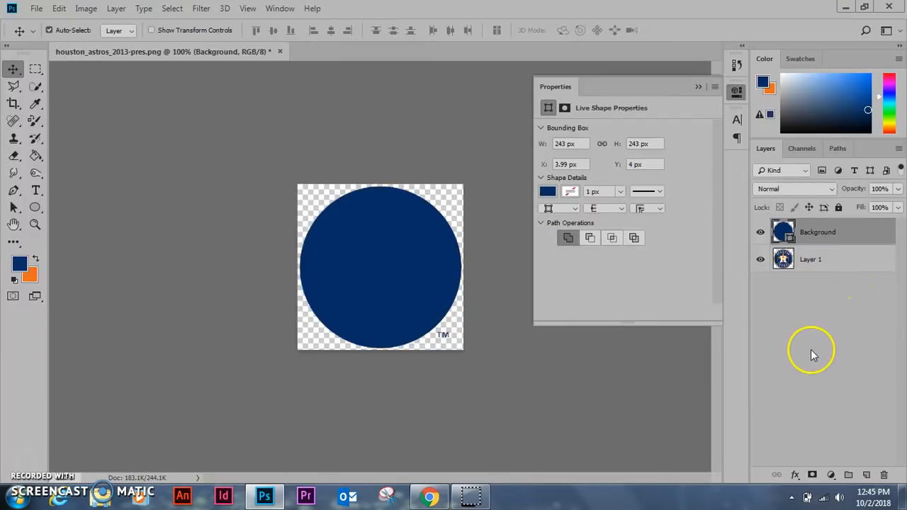
click(662, 398)
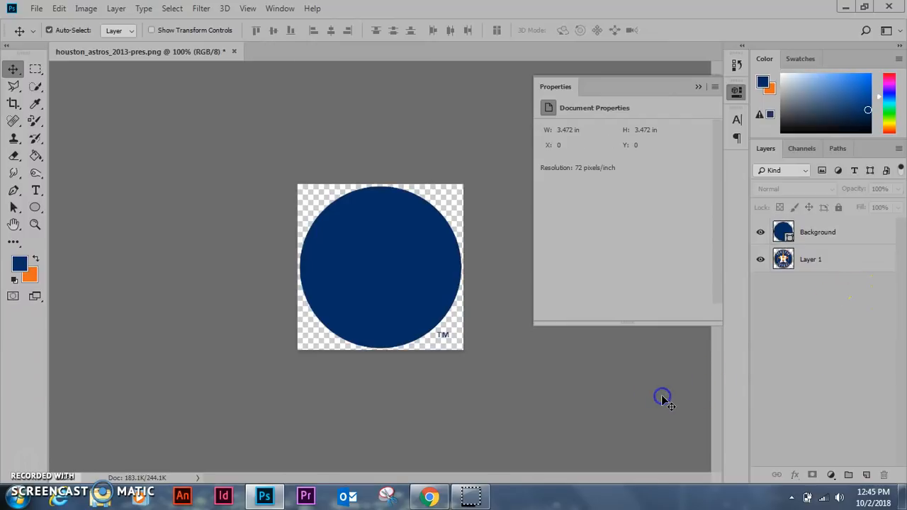
click(760, 233)
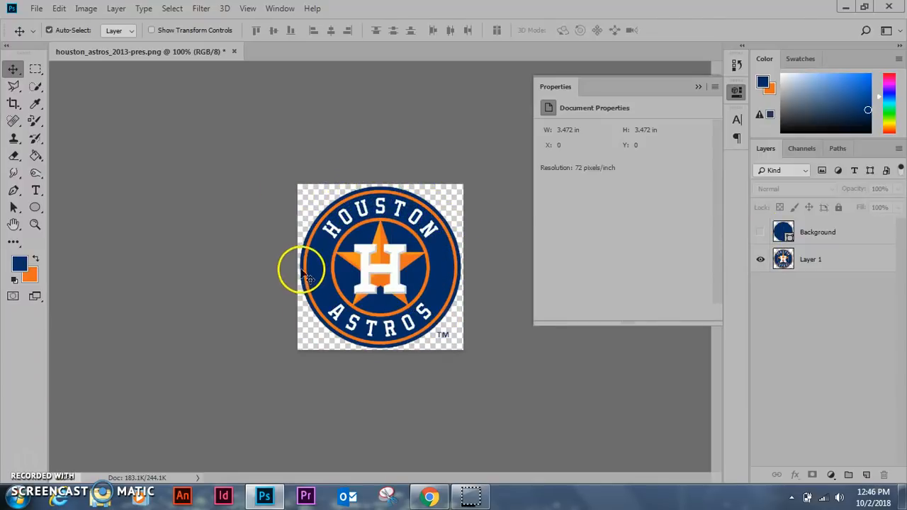
click(761, 233)
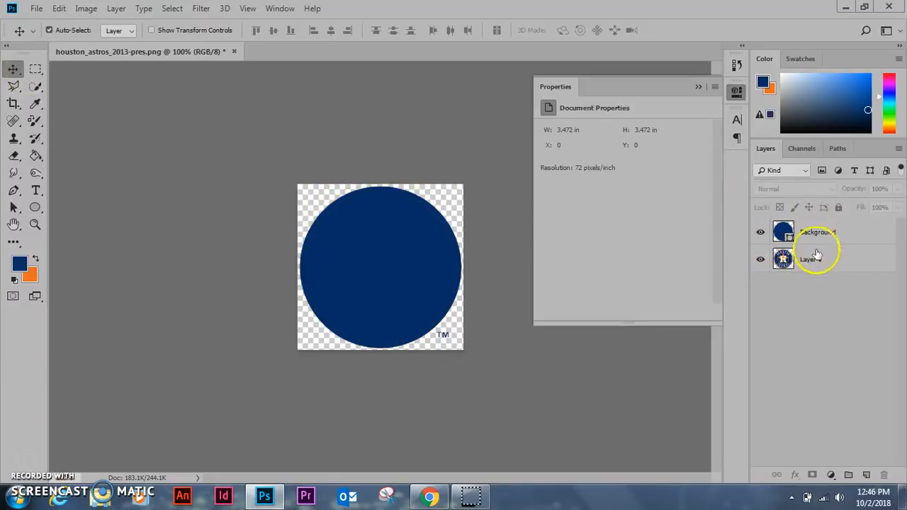
click(116, 9)
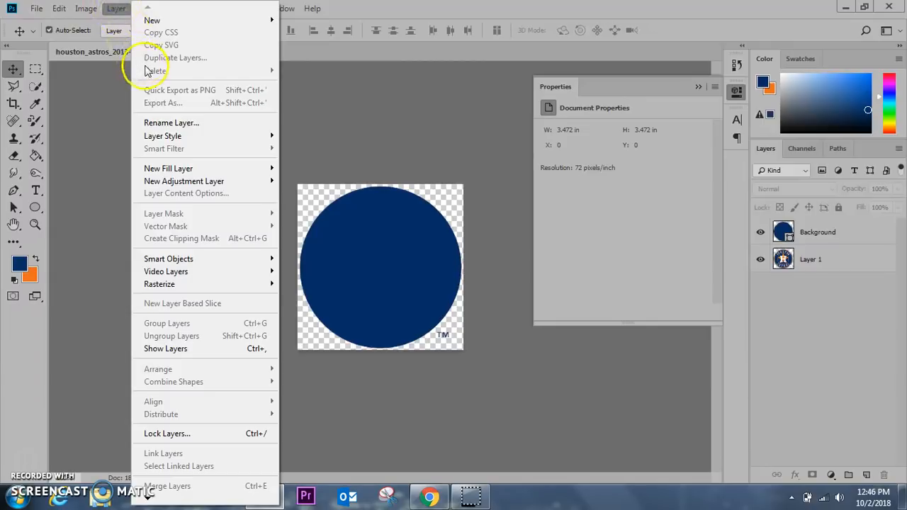
mouse_move(161, 136)
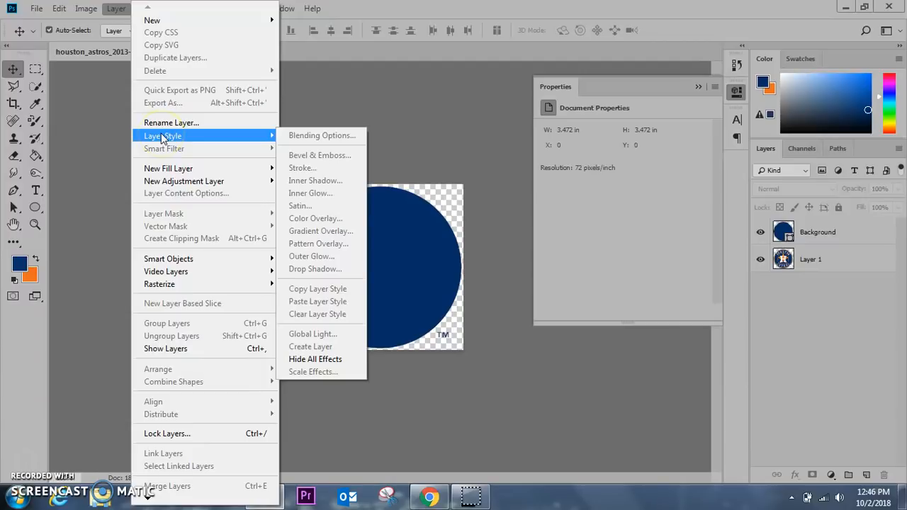
click(352, 387)
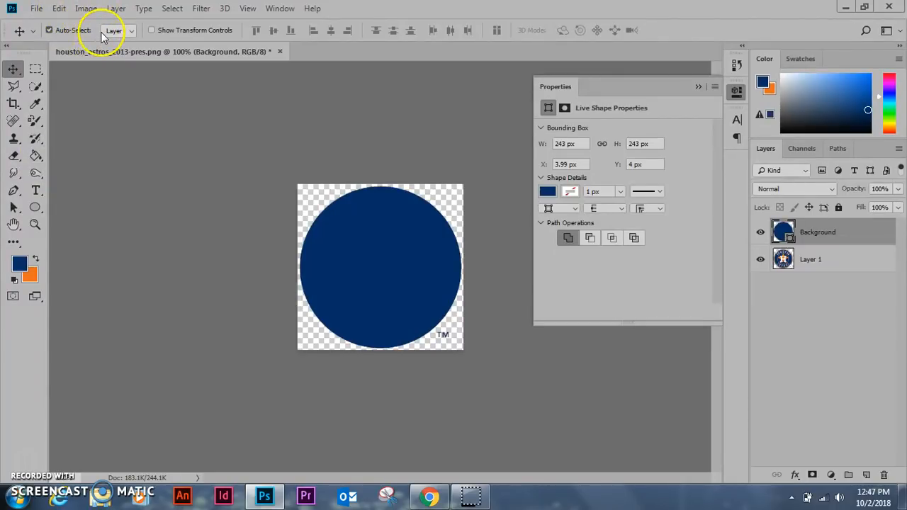
click(86, 8)
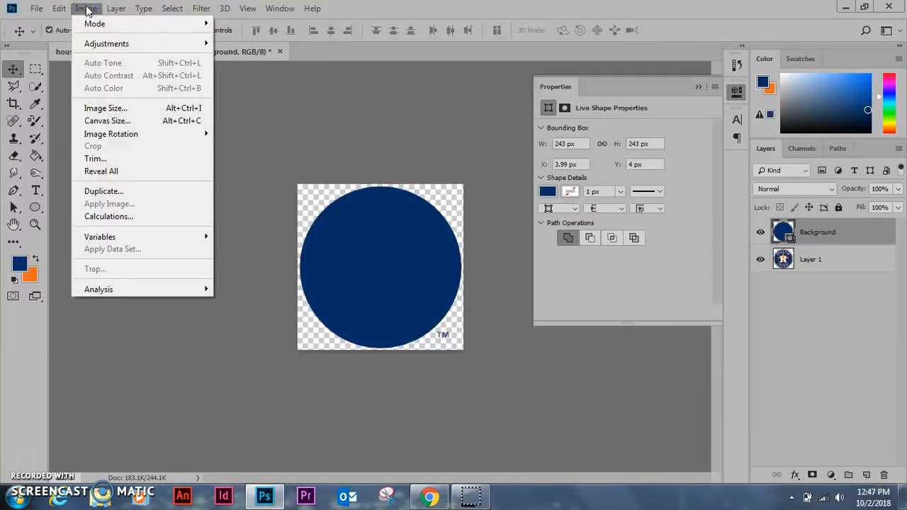
mouse_move(59, 8)
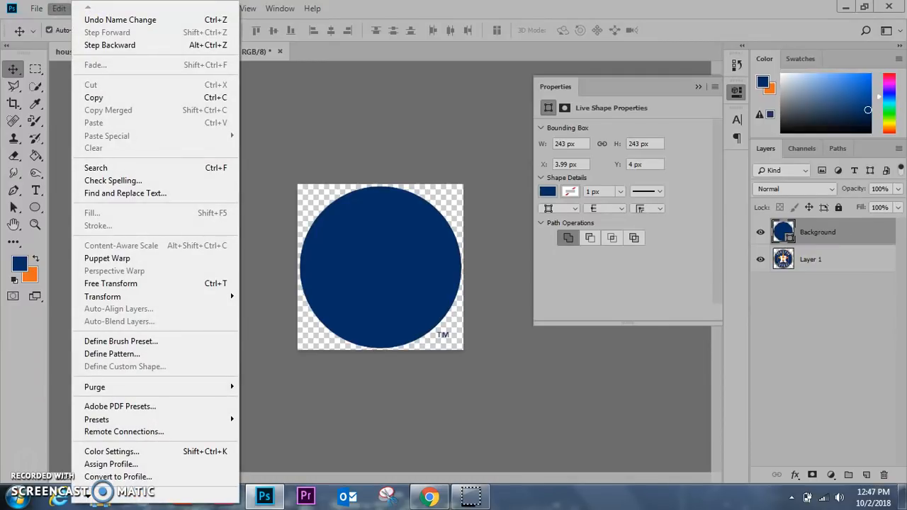
mouse_move(116, 300)
click(304, 141)
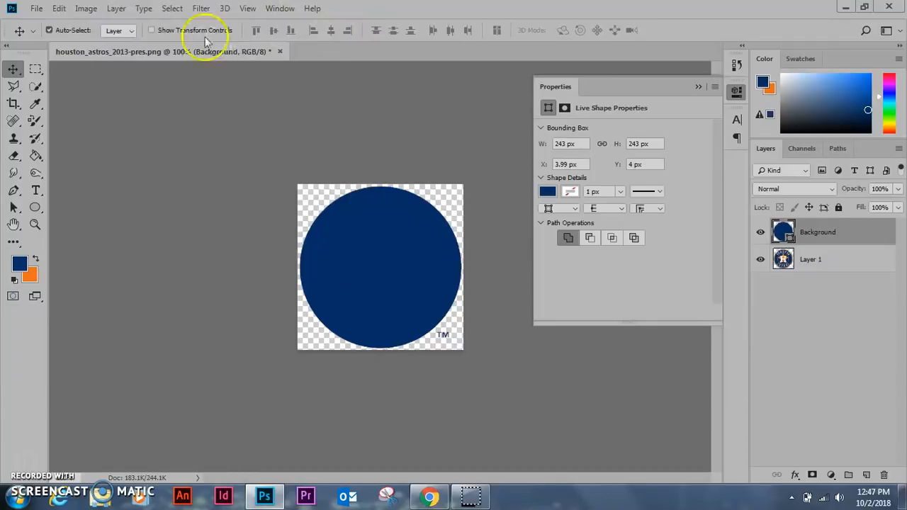
Rasterize the shape on the Background layer so that the blue circle becomes a pixel layer
click(122, 8)
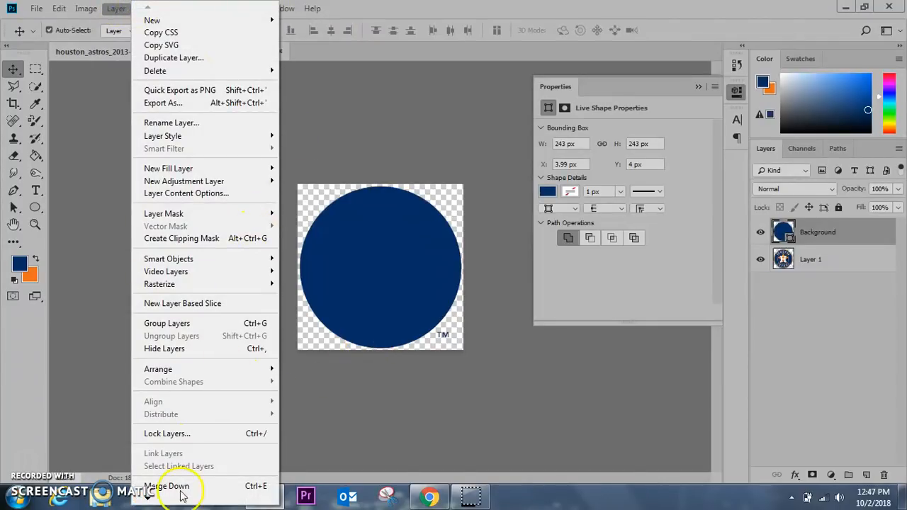
mouse_move(148, 500)
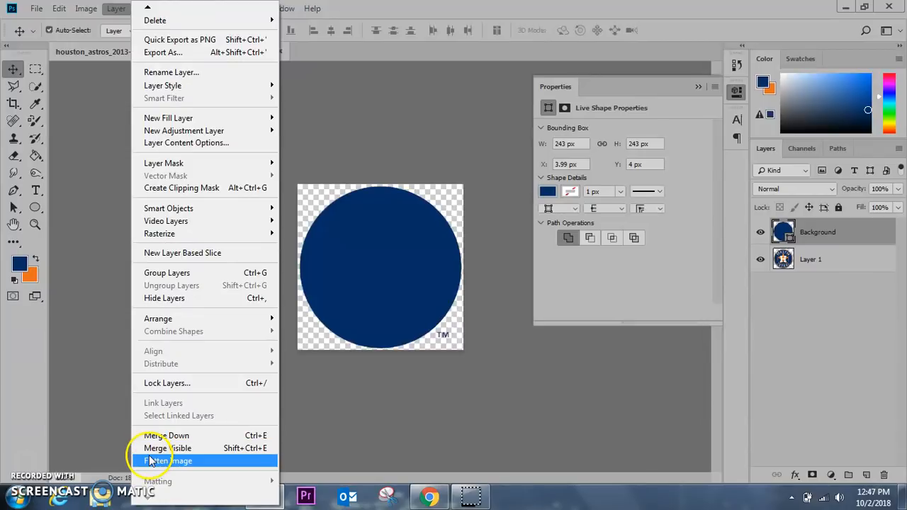
mouse_move(185, 221)
mouse_move(177, 237)
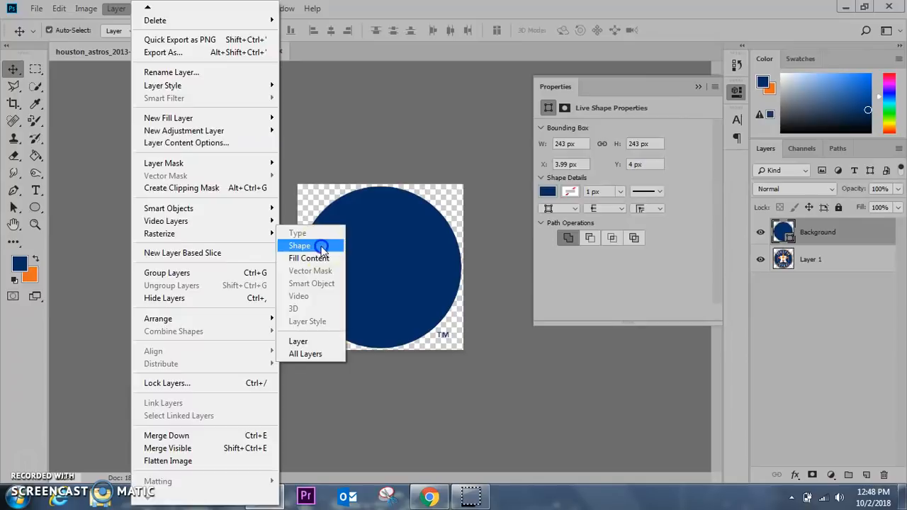
click(321, 246)
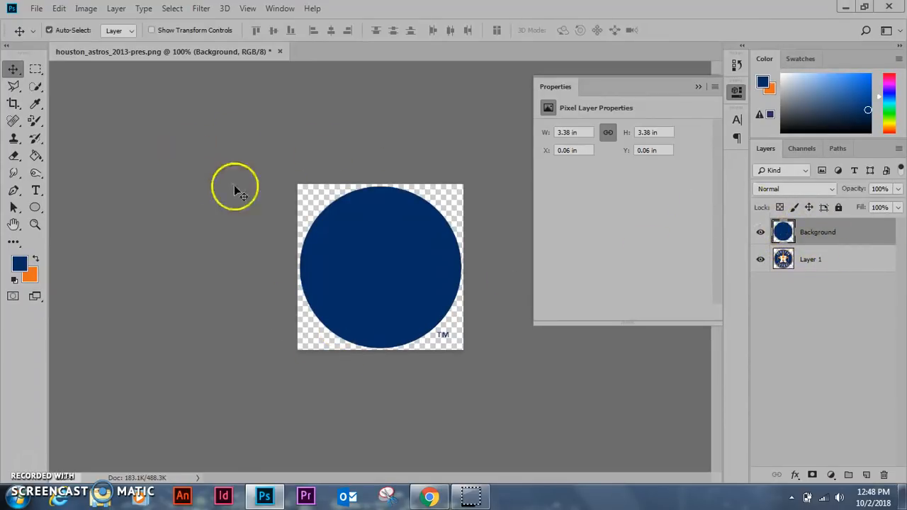
Add a Stroke layer style to the Background layer and set its color to the sampled orange (#eb6e1d)
click(113, 9)
mouse_move(89, 8)
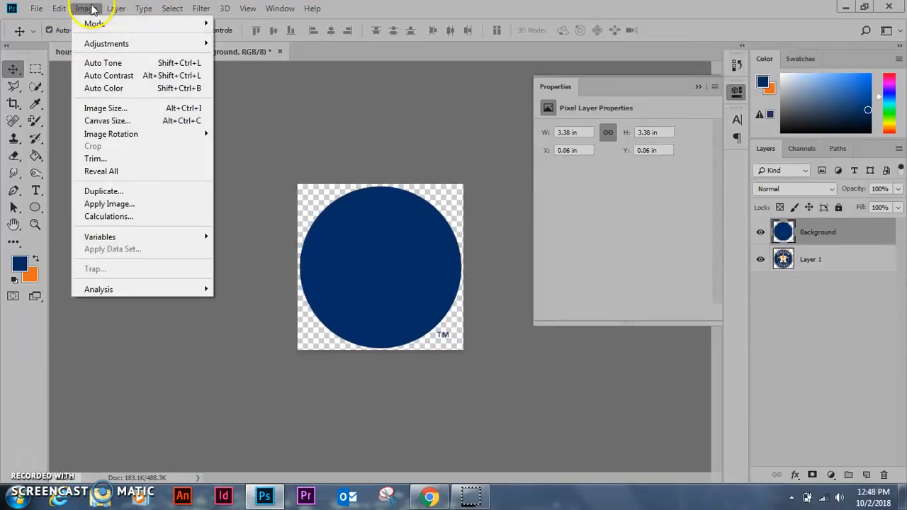
mouse_move(116, 9)
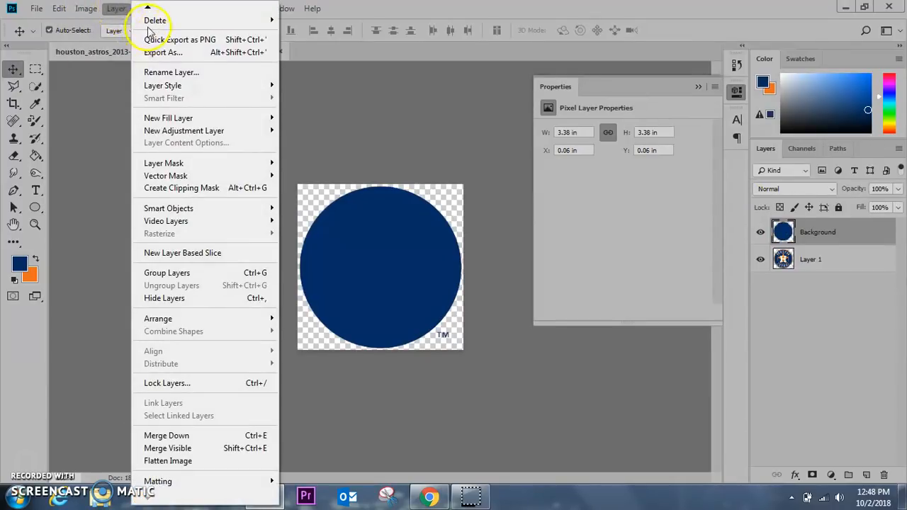
mouse_move(151, 9)
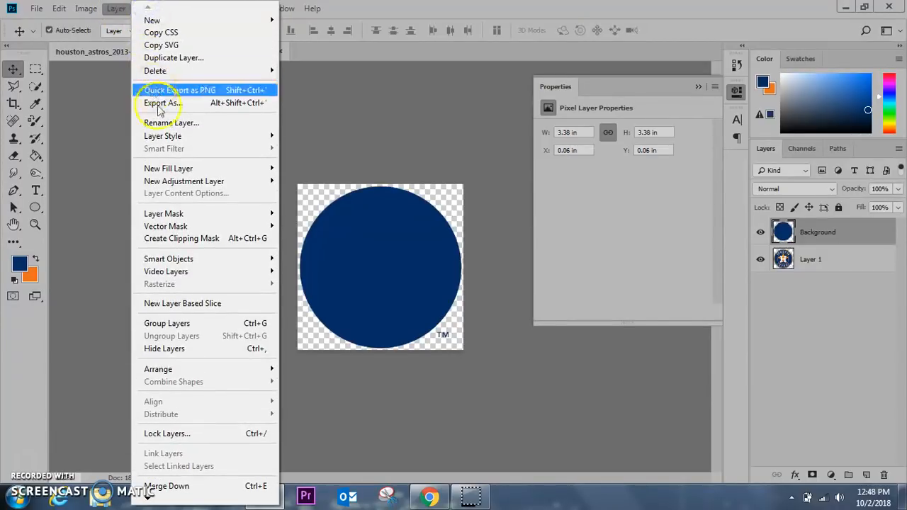
mouse_move(164, 136)
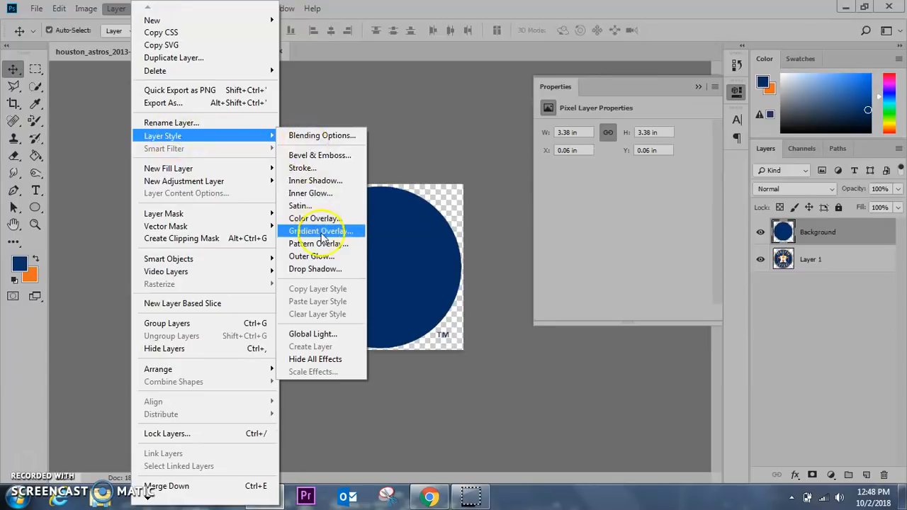
click(317, 167)
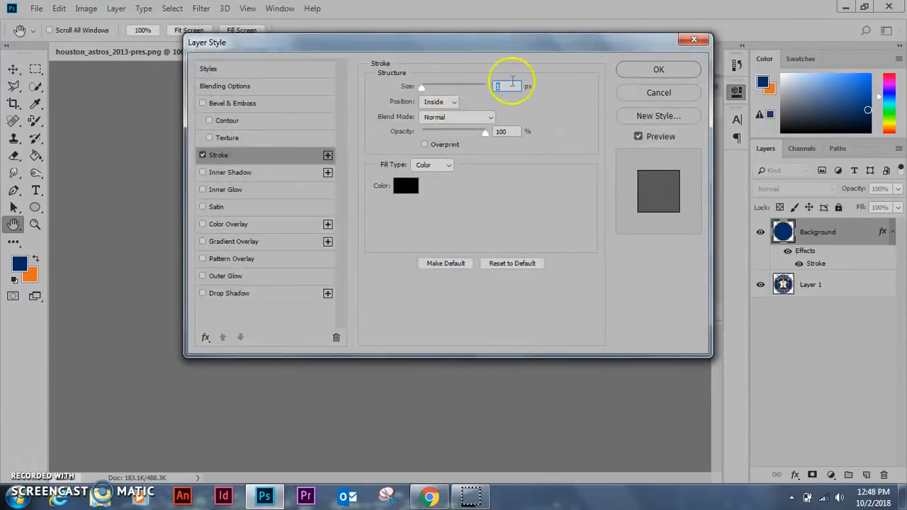
click(405, 186)
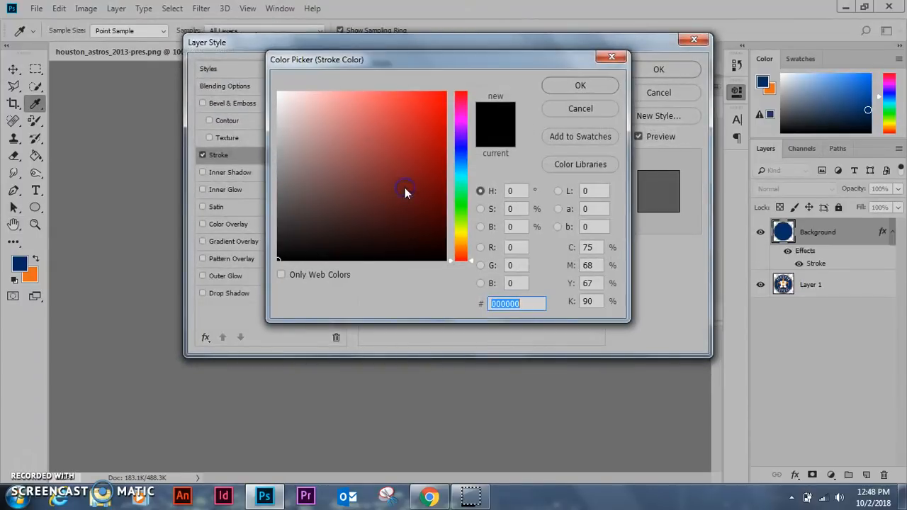
click(30, 276)
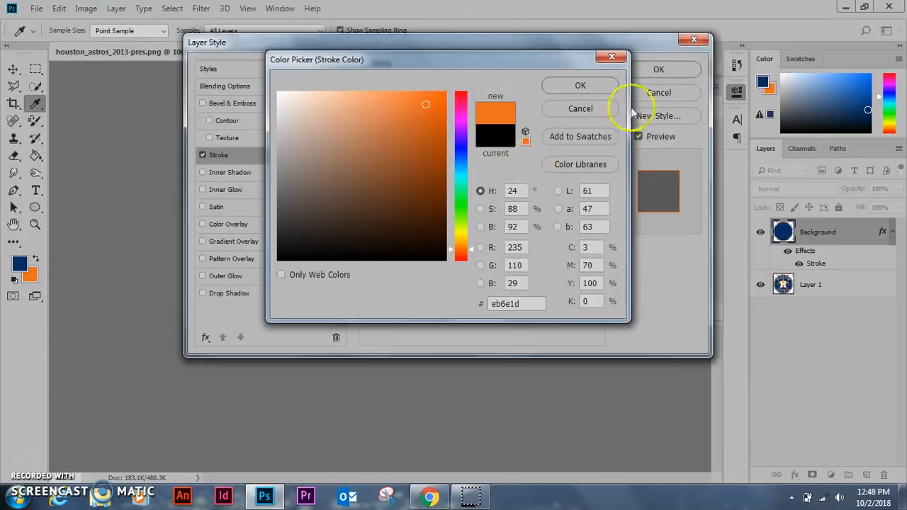
click(594, 83)
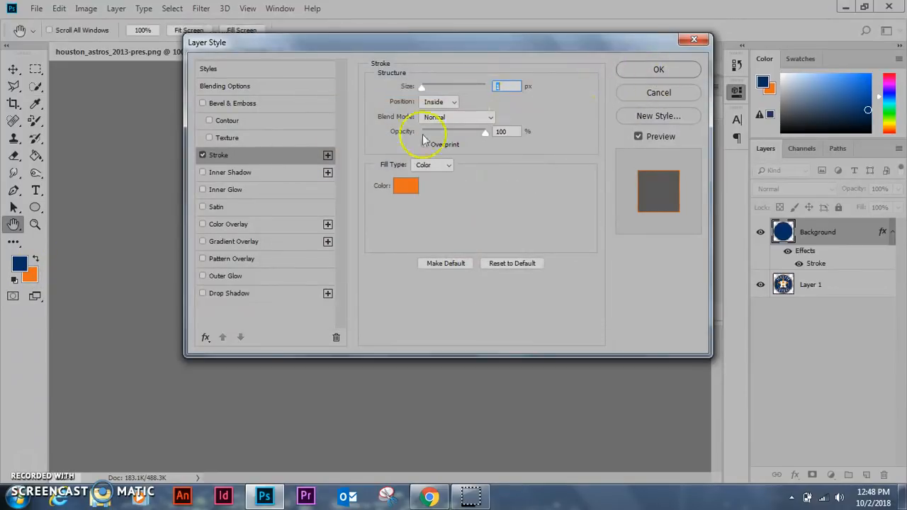
Set the orange stroke to the Inside position with a size of 7 px and apply the layer style
drag(477, 46, 685, 96)
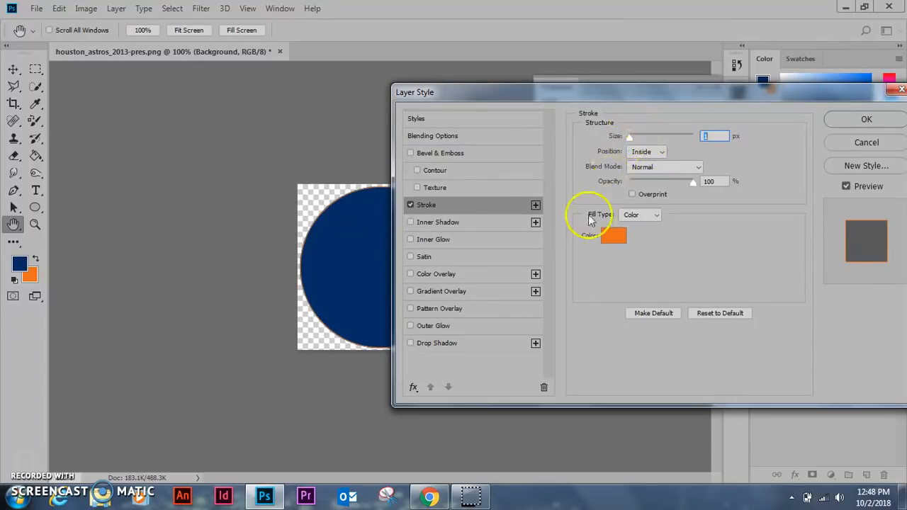
click(654, 152)
click(653, 175)
drag(629, 137, 634, 141)
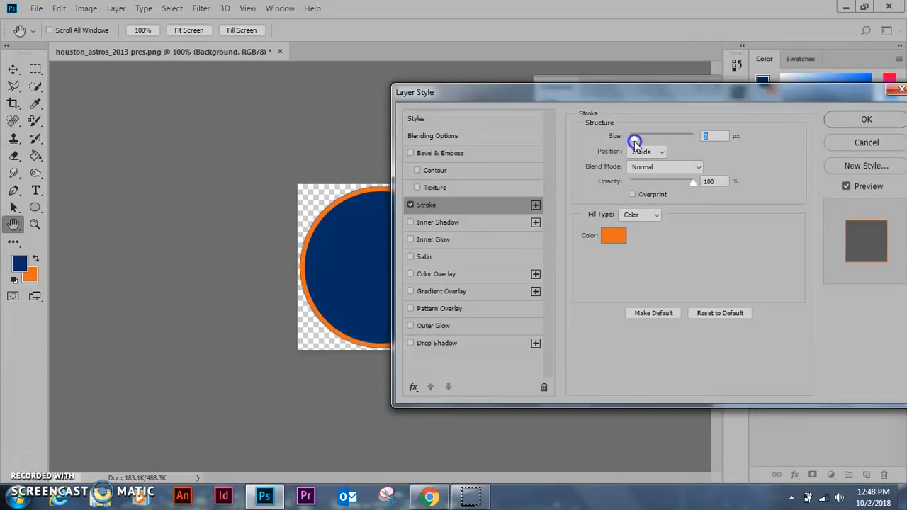
drag(751, 92, 482, 116)
click(566, 137)
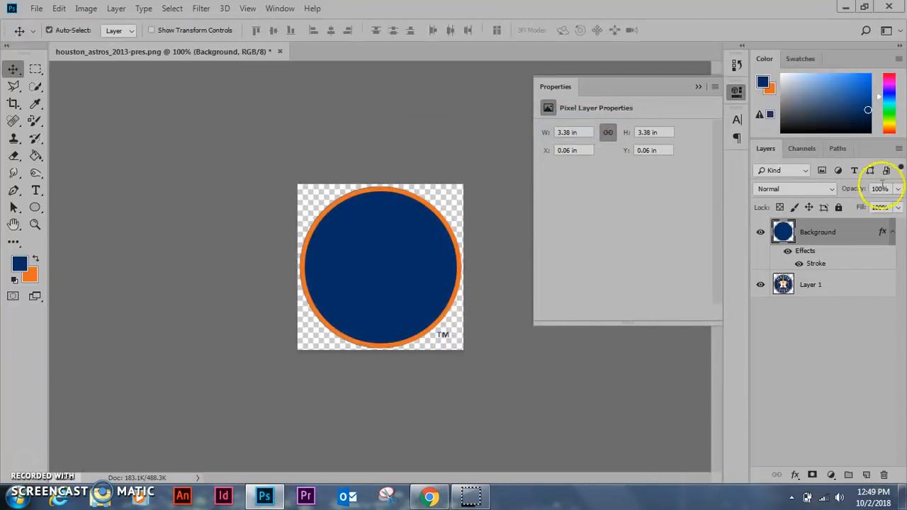
Hide and reshow the Background layer repeatedly to compare the orange stroke with the outer ring of the original logo
click(760, 233)
click(760, 234)
click(759, 235)
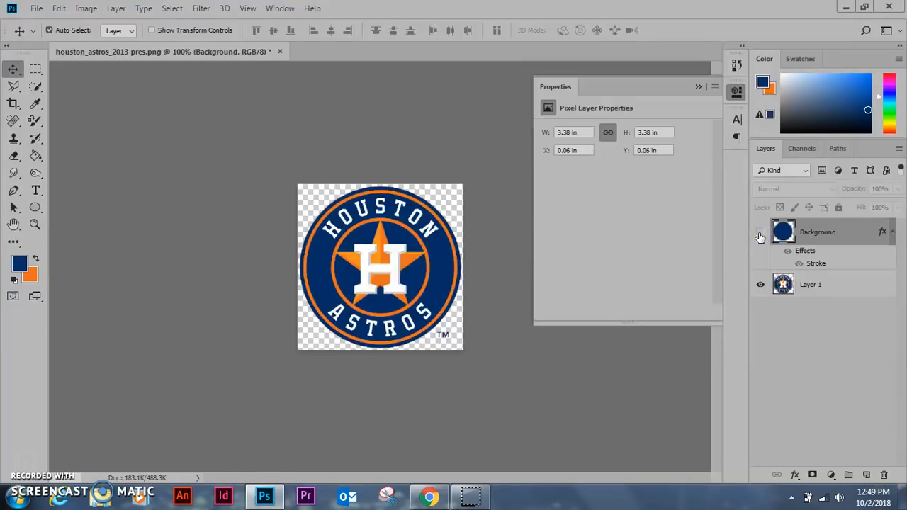
click(760, 235)
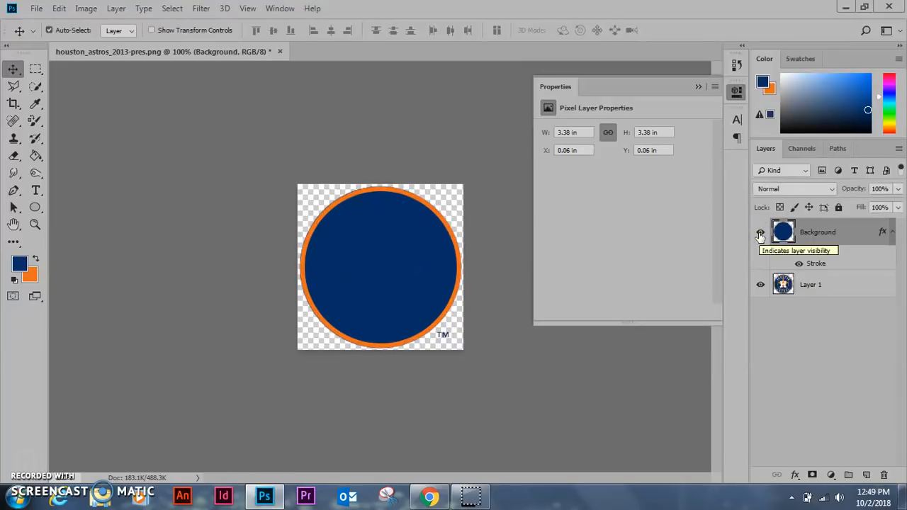
click(759, 235)
click(760, 235)
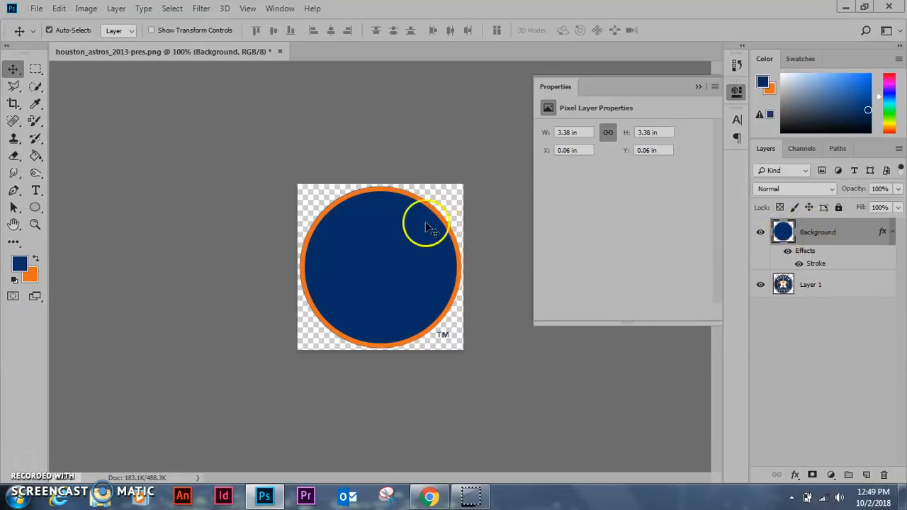
Hide the Background layer and duplicate it together with its stroke effect
click(759, 233)
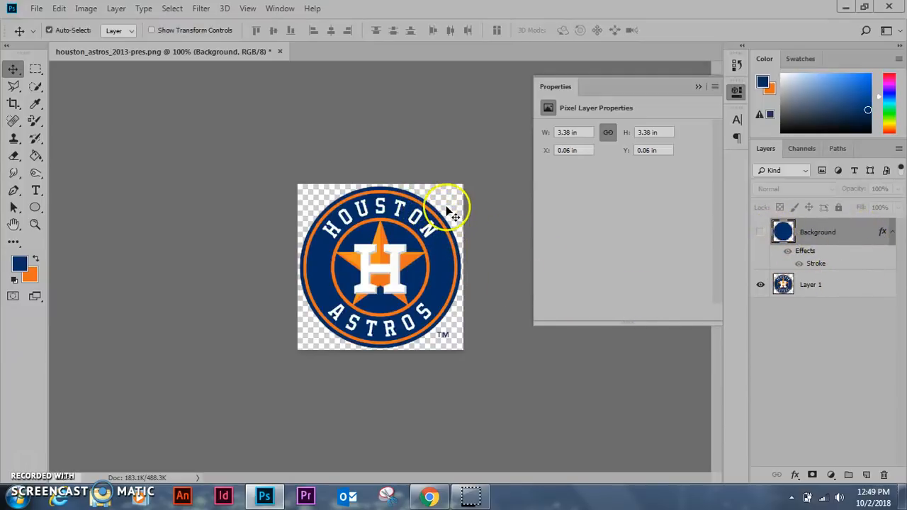
right_click(830, 236)
click(830, 253)
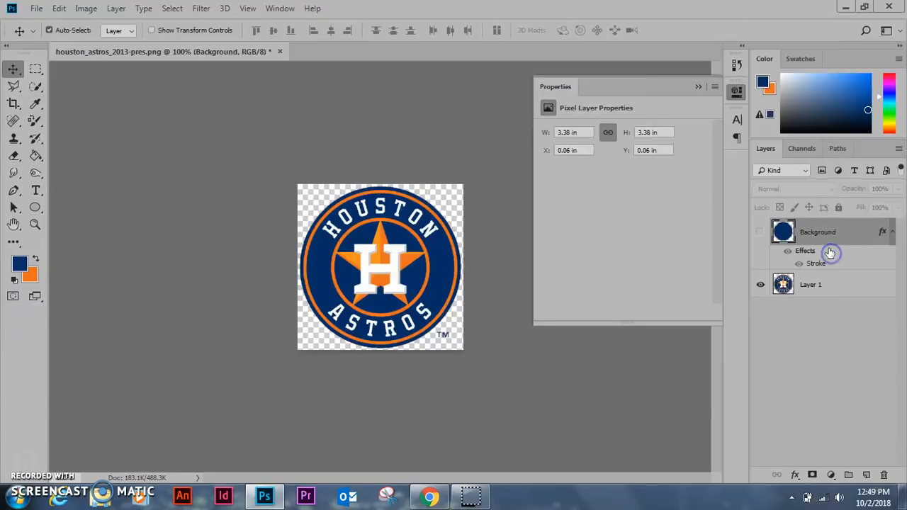
mouse_move(821, 238)
mouse_down()
mouse_move(830, 229)
mouse_move(883, 435)
mouse_move(832, 244)
mouse_move(852, 290)
mouse_move(850, 432)
mouse_move(869, 478)
mouse_up()
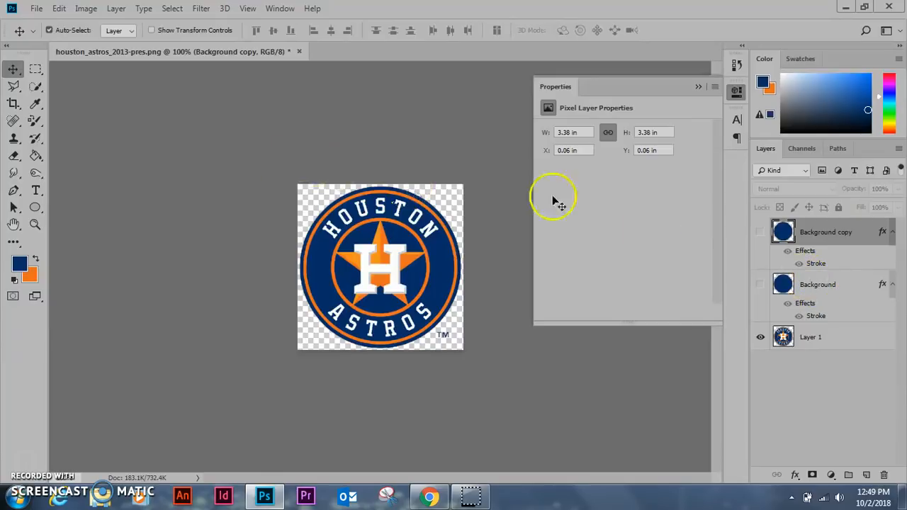
Show the original Background layer with its stroke effect turned off, and make the duplicate layer visible above it
click(820, 285)
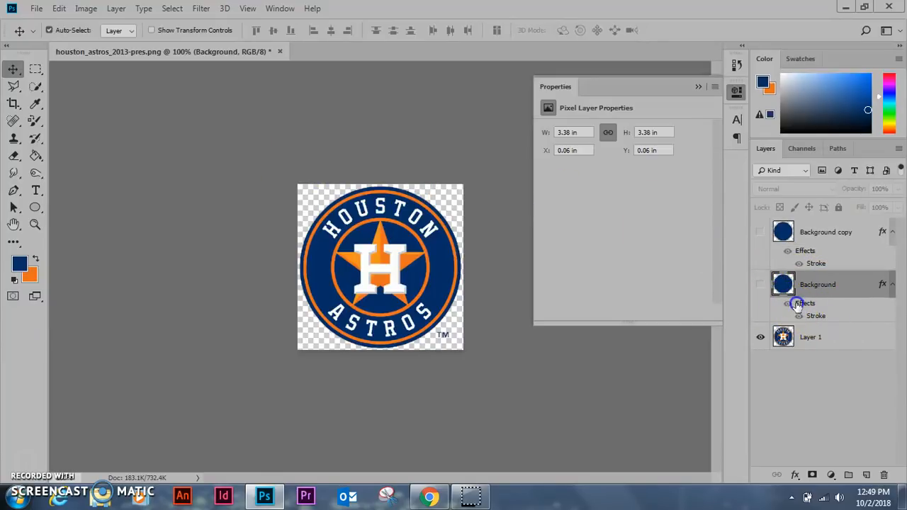
click(758, 284)
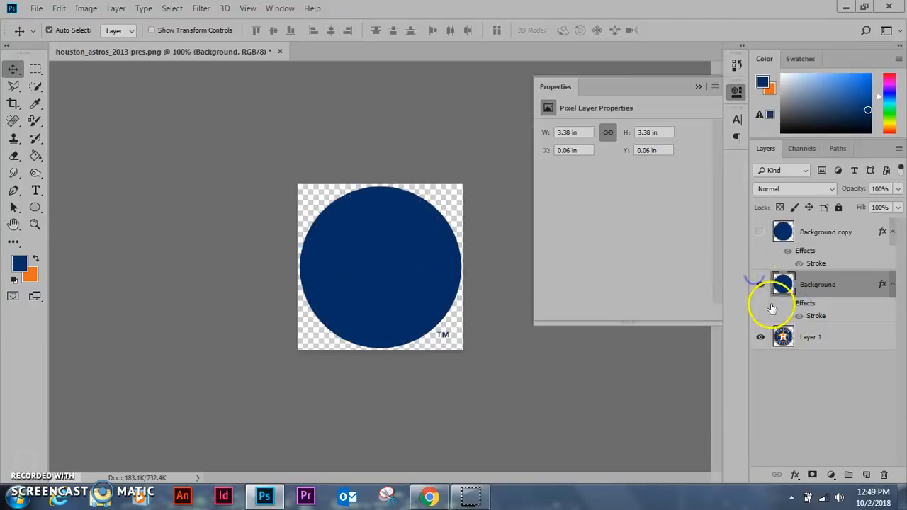
click(799, 315)
click(799, 316)
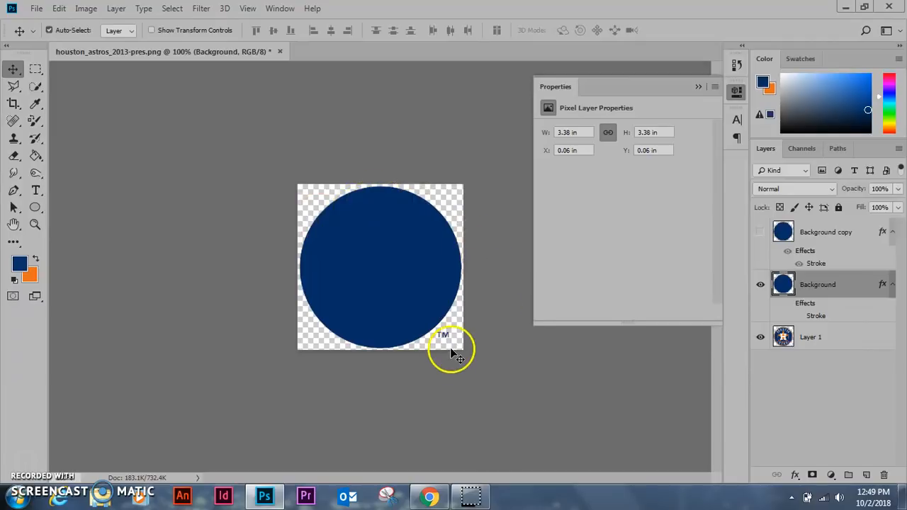
click(761, 231)
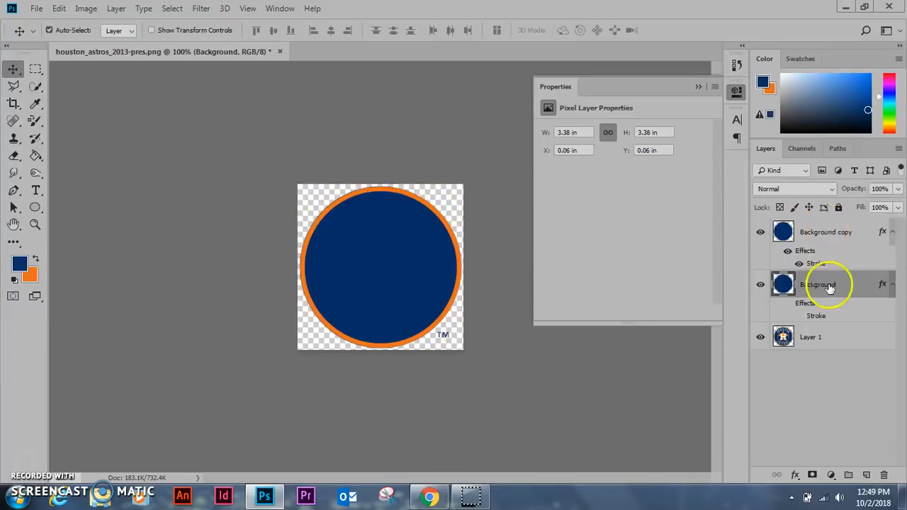
Scale the Background copy layer to 95% in both width and height
click(820, 234)
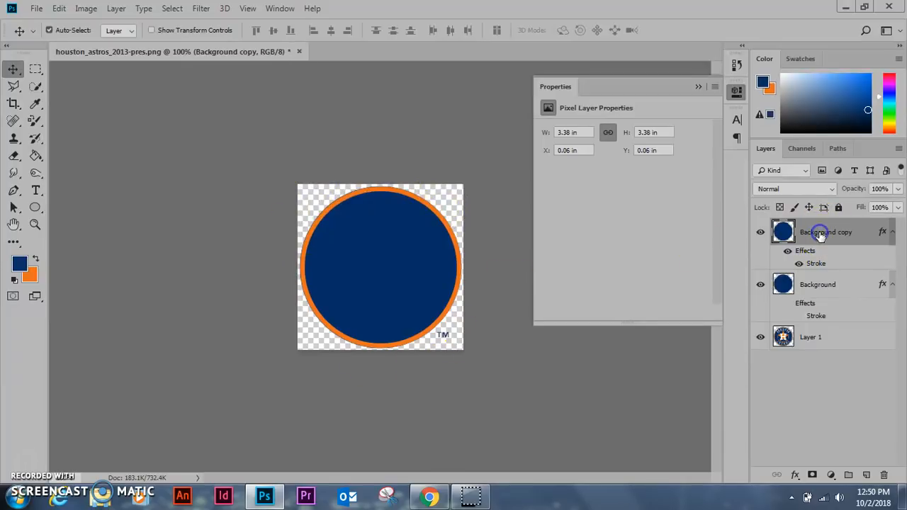
click(85, 9)
mouse_move(71, 5)
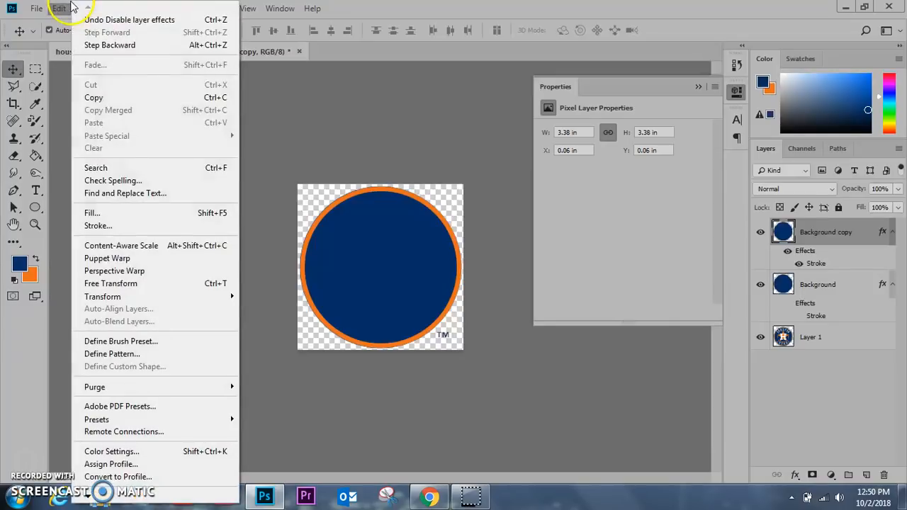
click(58, 9)
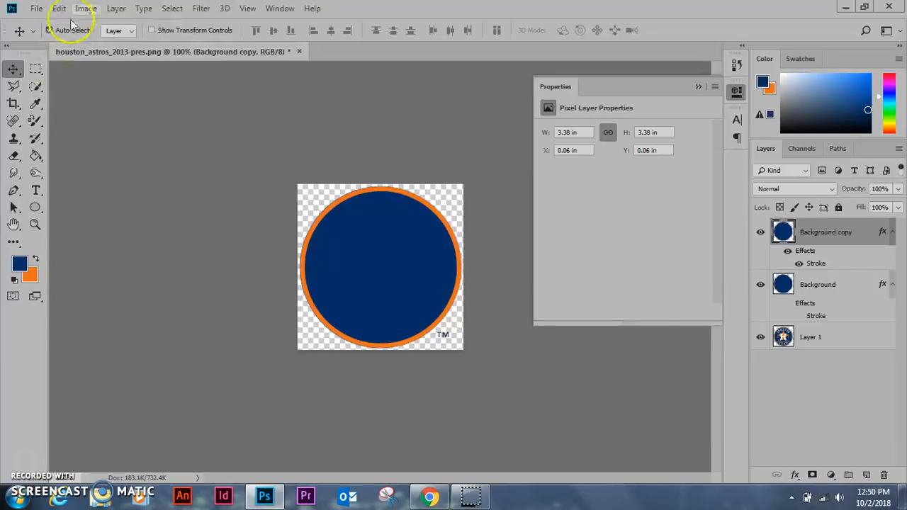
click(60, 8)
mouse_move(116, 299)
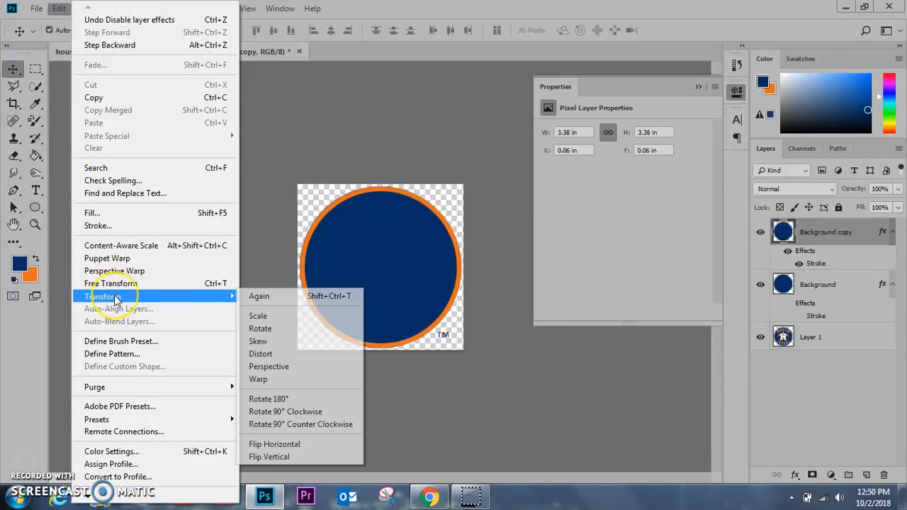
click(258, 317)
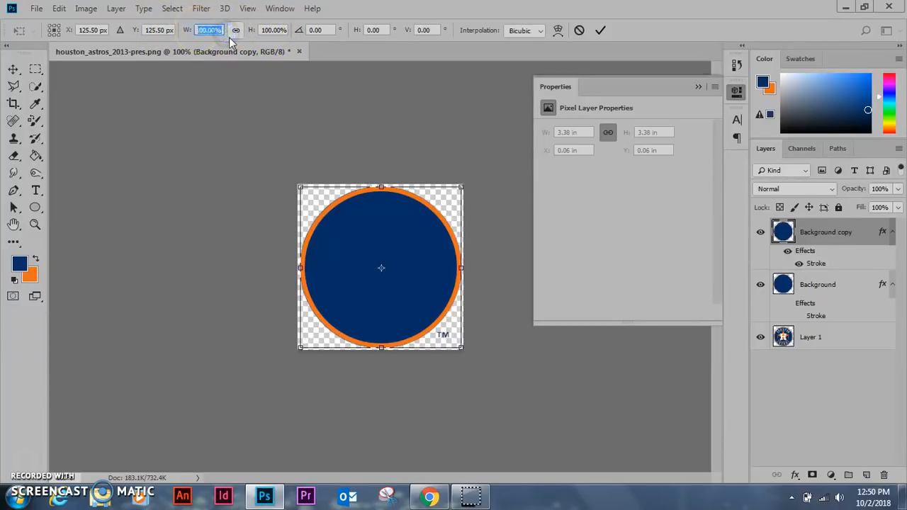
text(95)
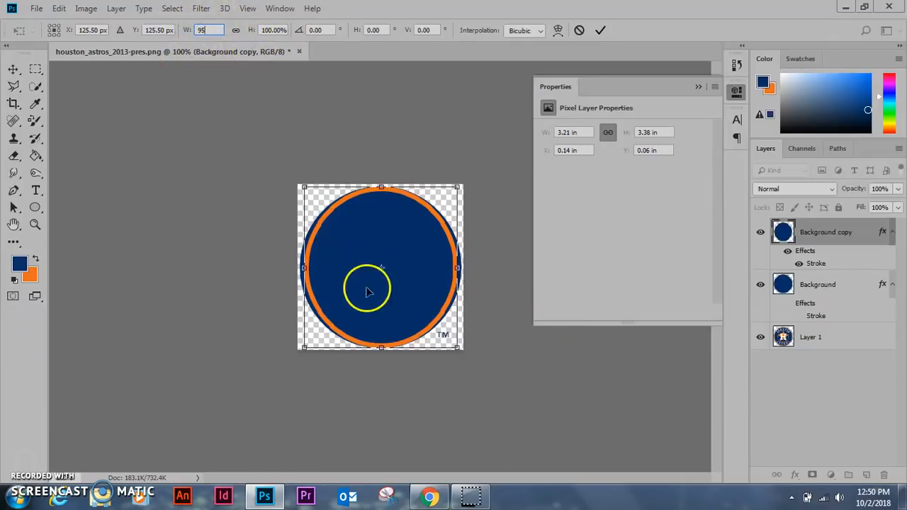
click(274, 30)
text(95)
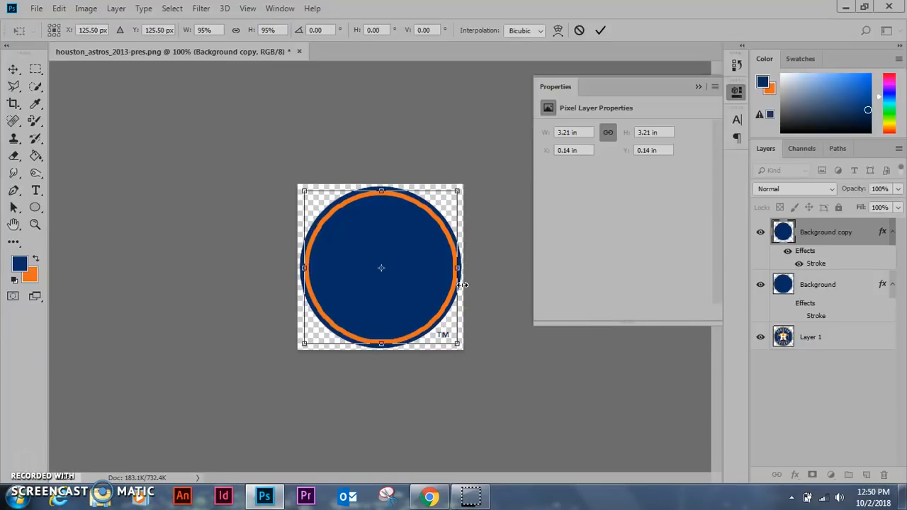
key(Return)
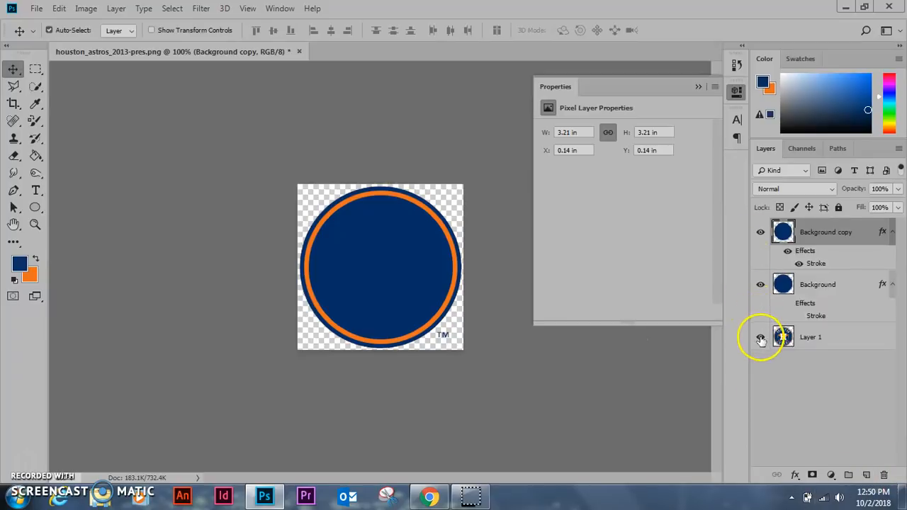
Toggle the visibility of the Background and Background copy layers to compare the orange ring with the original logo
click(760, 284)
click(760, 232)
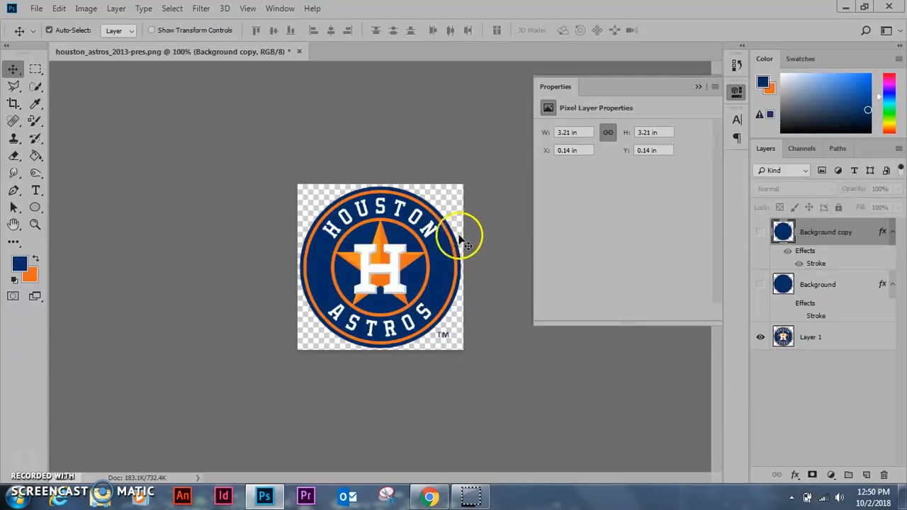
click(760, 286)
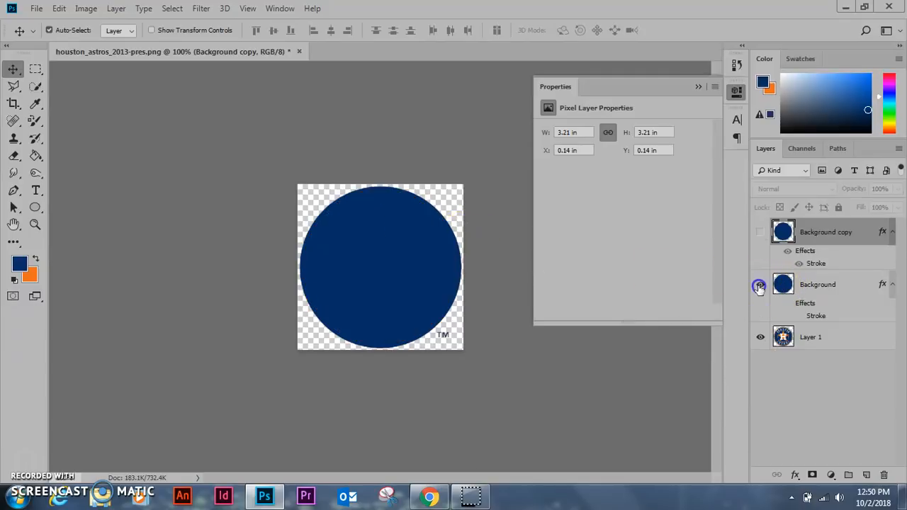
click(759, 233)
click(760, 284)
click(760, 285)
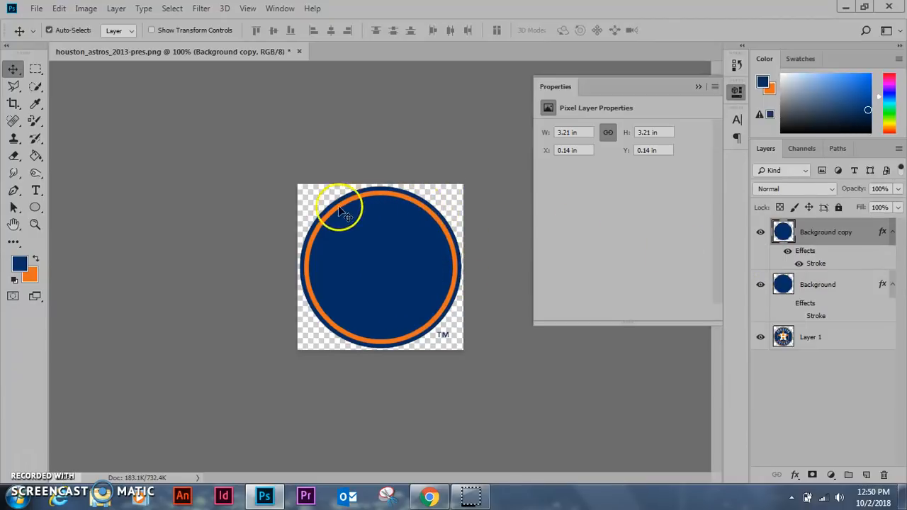
Slightly reduce the orange stroke size on the Background copy layer and apply the layer style
double_click(817, 264)
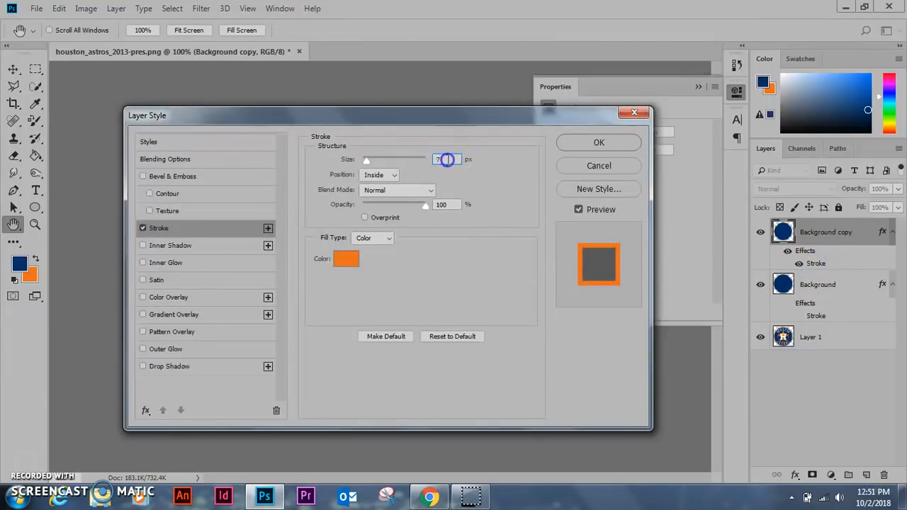
key(Down)
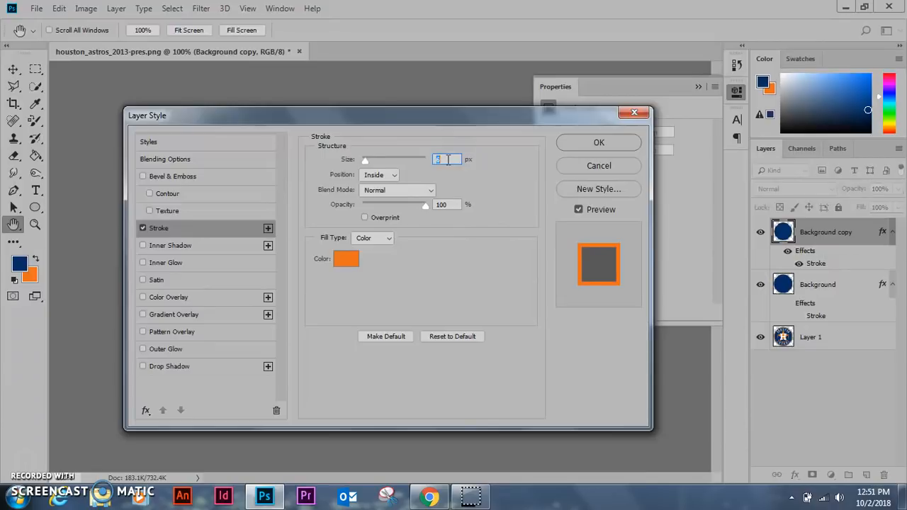
click(571, 139)
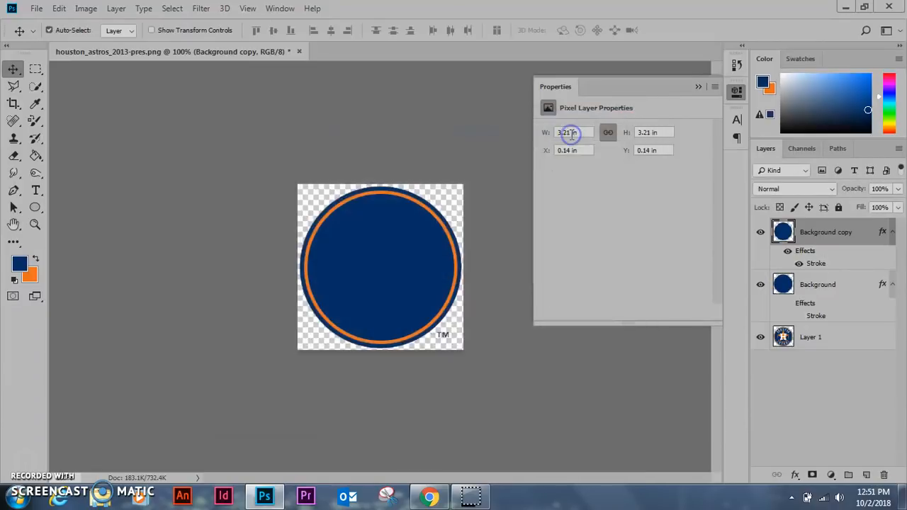
Compare the thinner ring with the original logo by toggling both circle layers, and leave them hidden
click(760, 284)
click(761, 232)
click(761, 234)
click(761, 234)
click(761, 234)
click(761, 234)
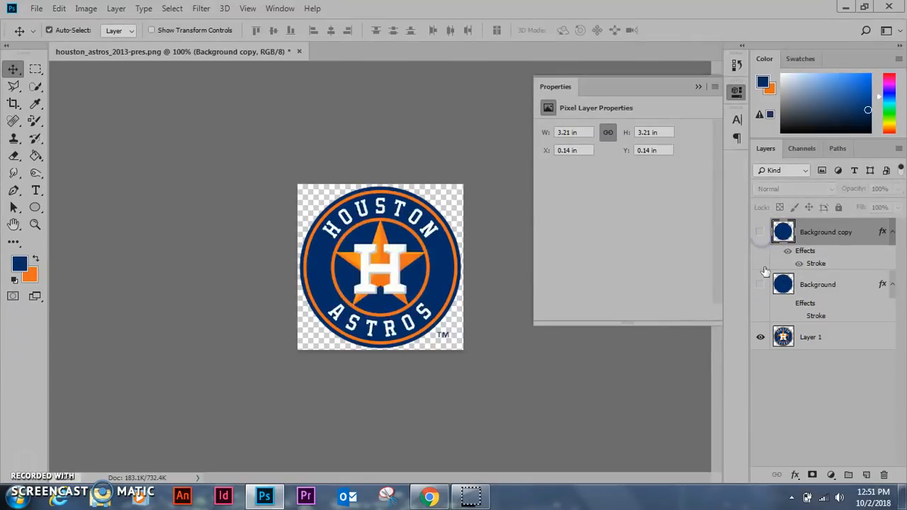
click(759, 284)
click(759, 231)
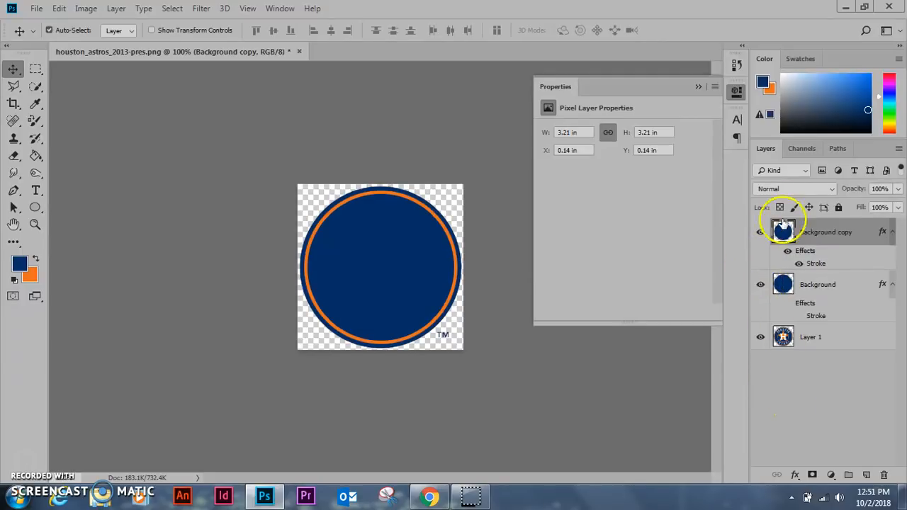
click(759, 284)
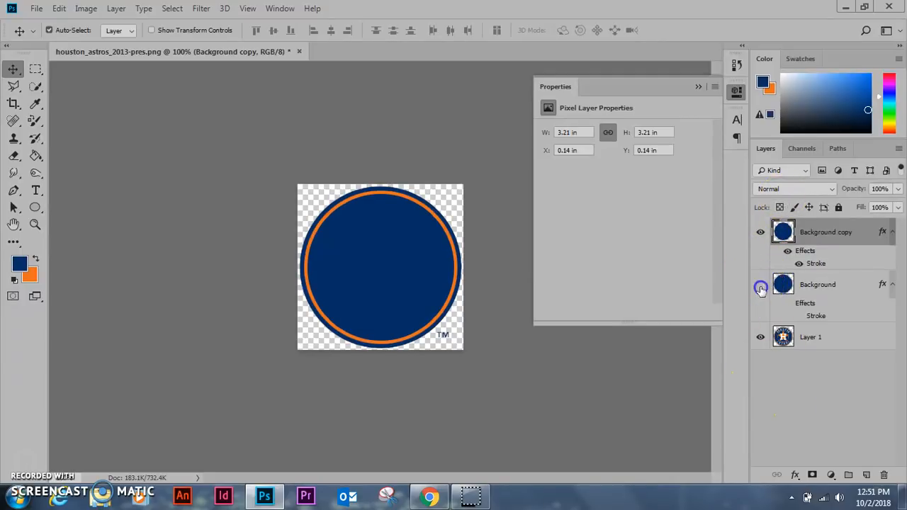
click(761, 234)
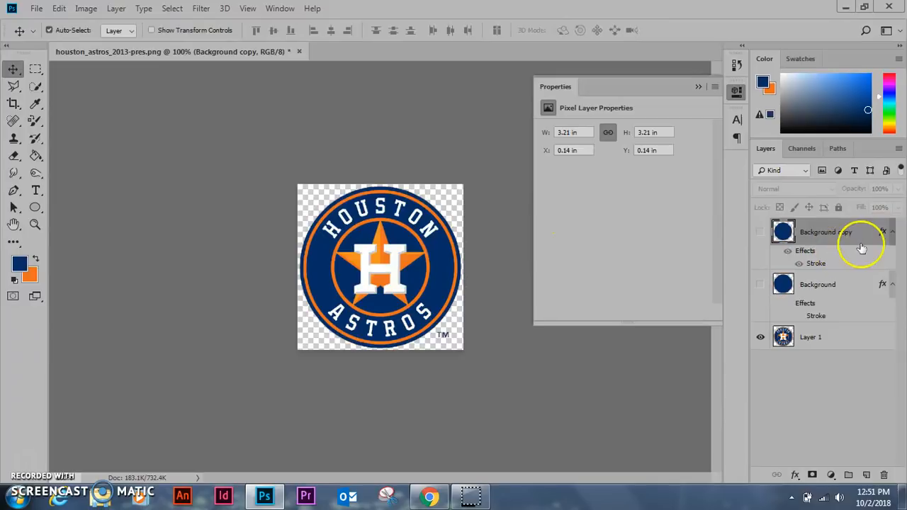
Rename the Background copy layer to "Outer Circle" and duplicate it with its stroke effect
click(839, 233)
key(Return)
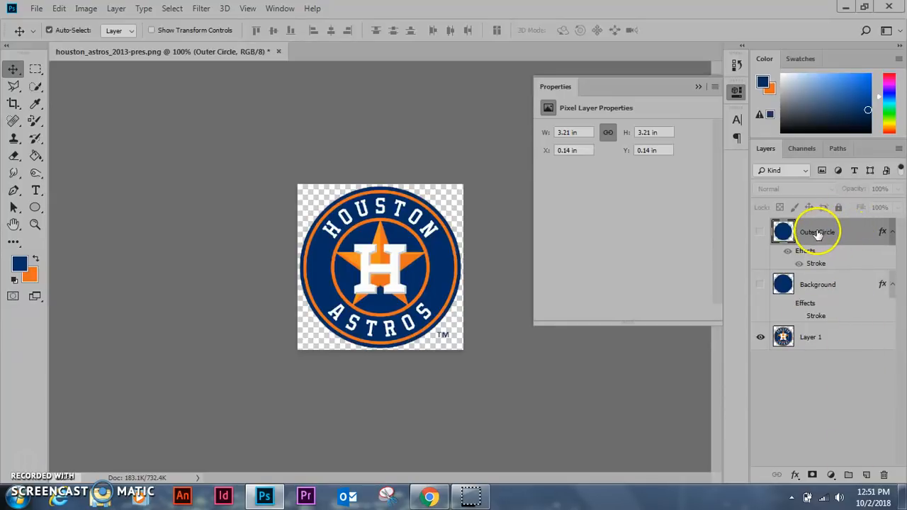
drag(815, 233, 868, 476)
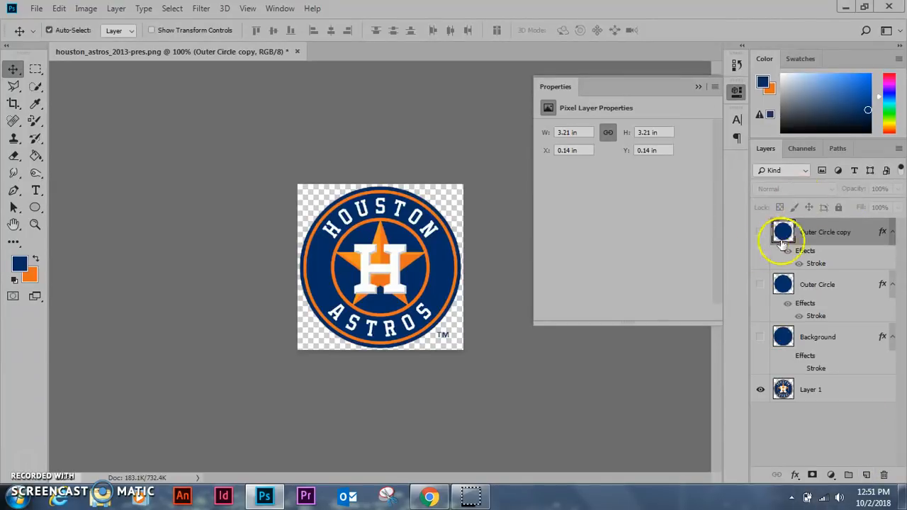
Rename the Outer Circle duplicate to "Inner Circle"
click(826, 233)
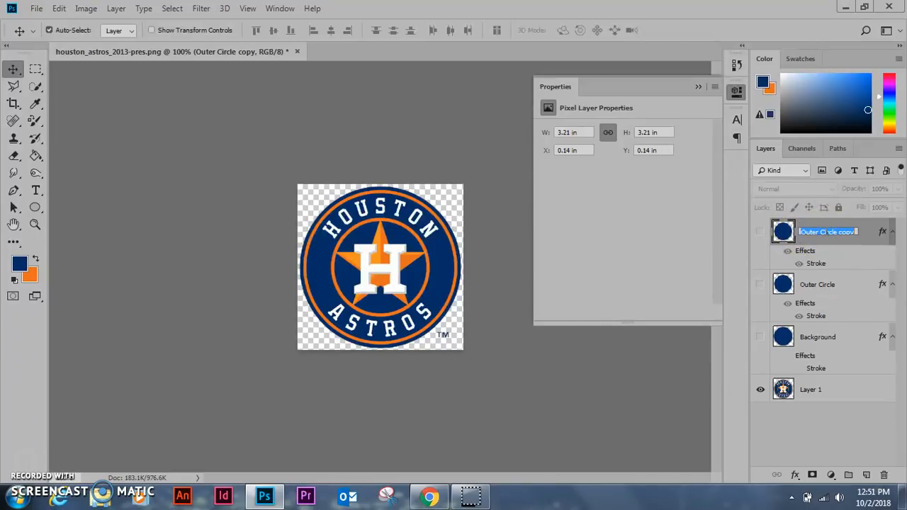
text(Inner Circle)
key(Return)
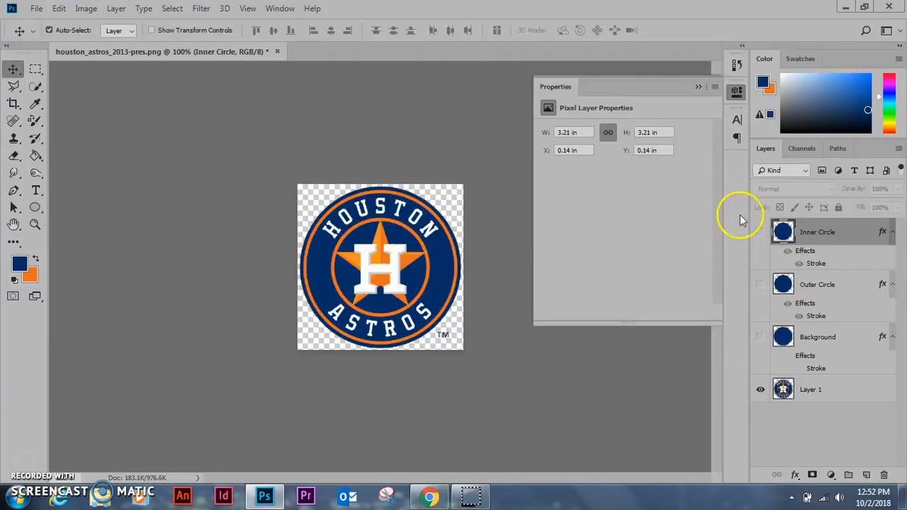
Show the Inner Circle layer and scale it proportionally to about 65%, aligning its stroke with the logo's inner orange ring
click(761, 232)
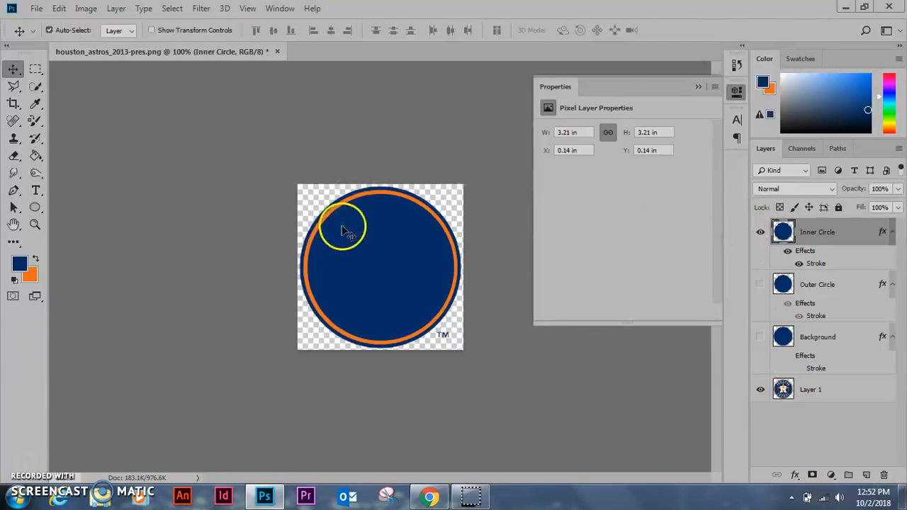
right_click(359, 226)
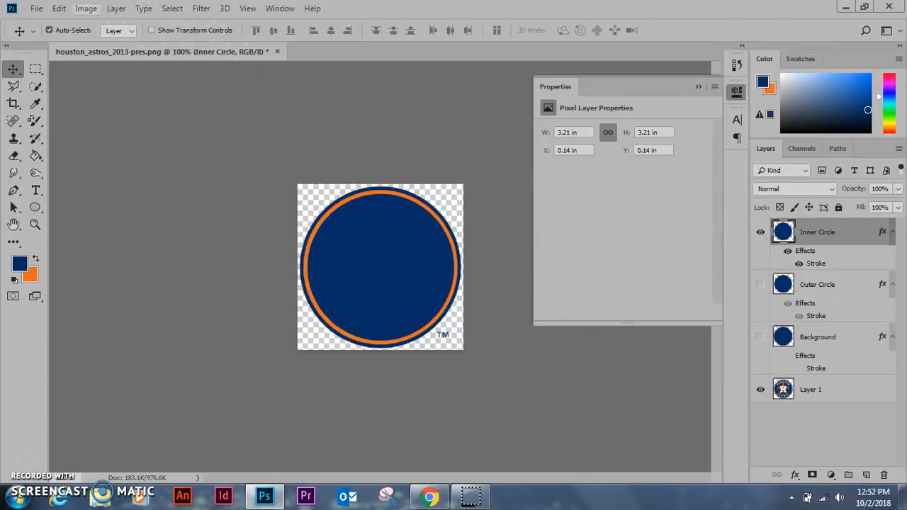
click(85, 9)
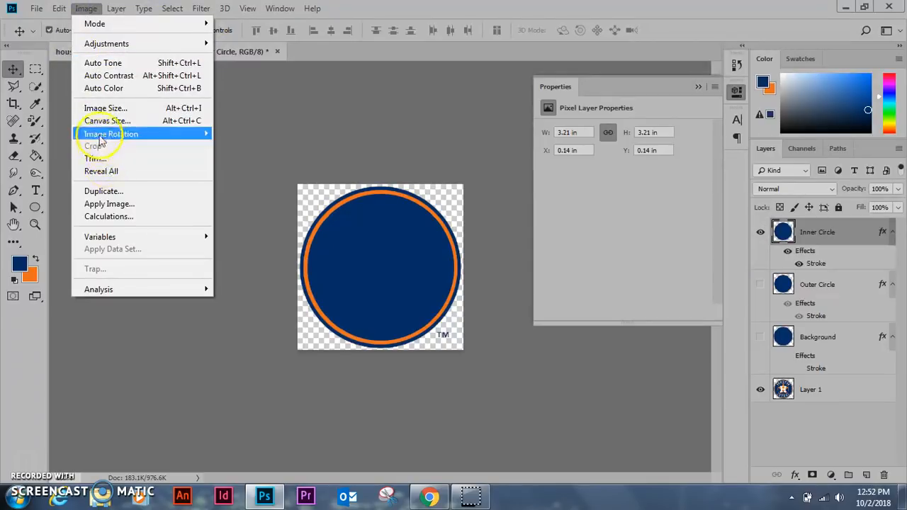
click(59, 8)
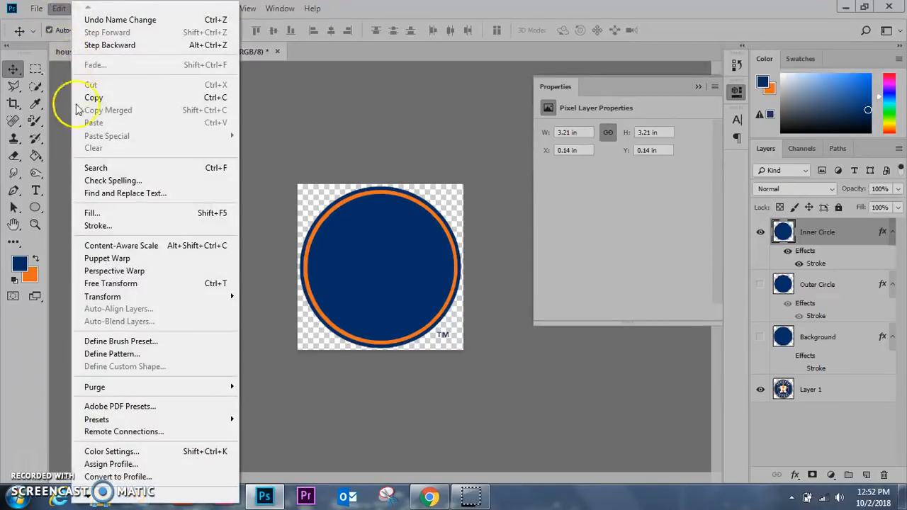
mouse_move(206, 297)
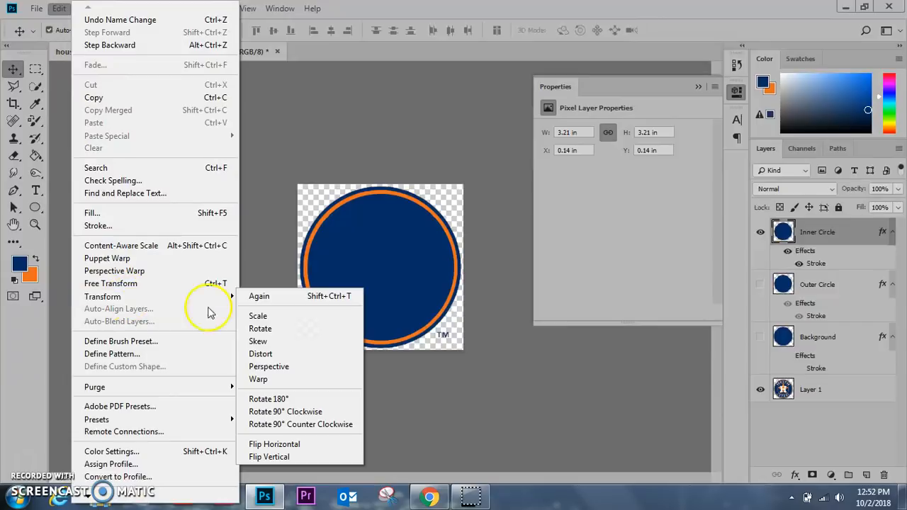
click(248, 314)
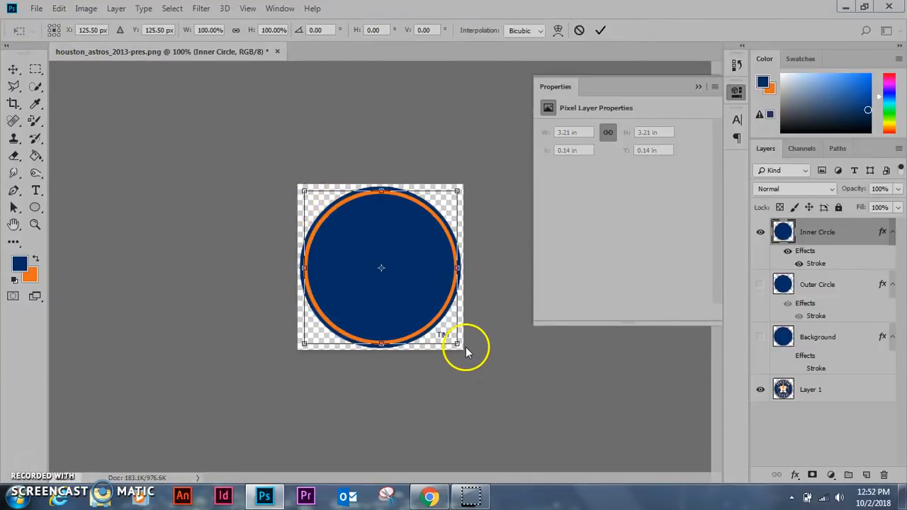
drag(455, 343, 433, 323)
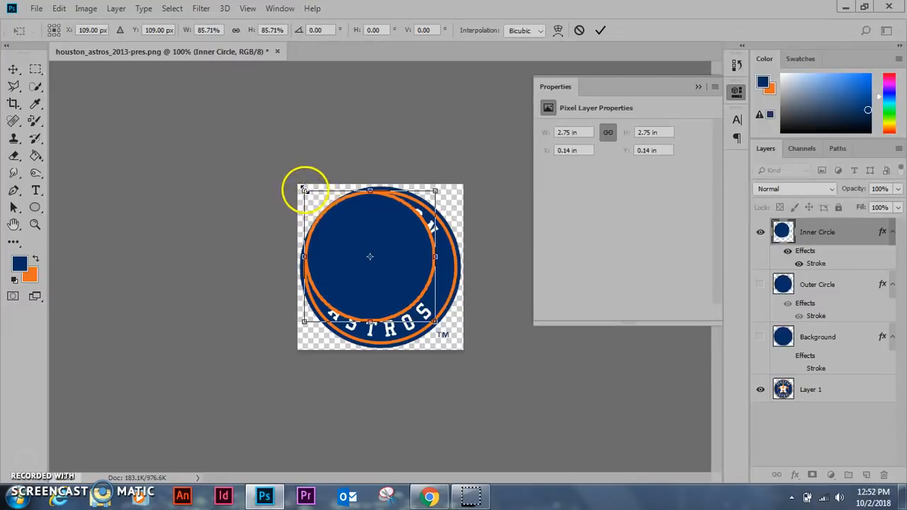
drag(302, 190, 329, 213)
mouse_move(433, 321)
mouse_down()
mouse_move(418, 306)
mouse_move(428, 317)
mouse_up()
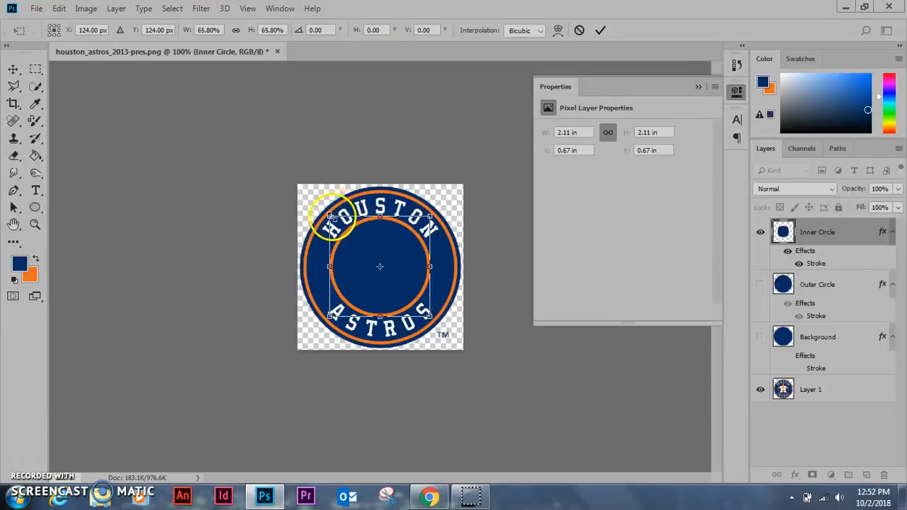
drag(333, 221, 331, 219)
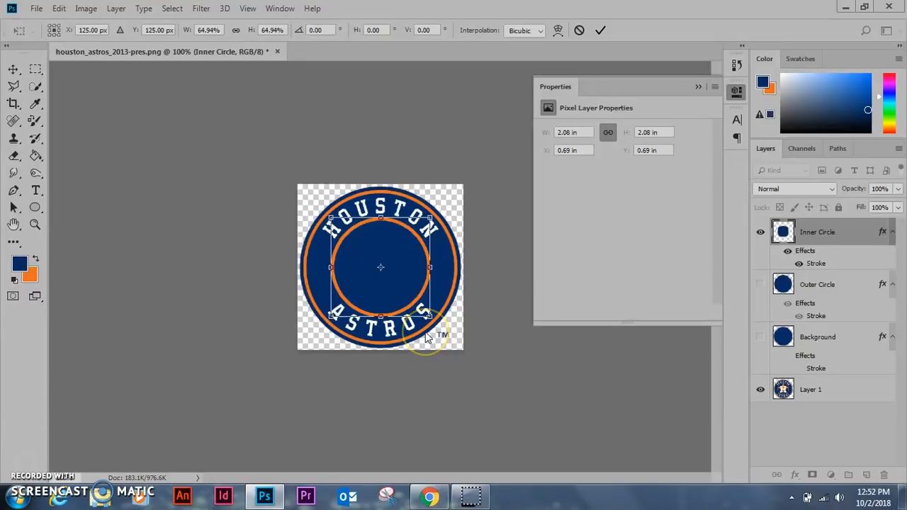
key(Return)
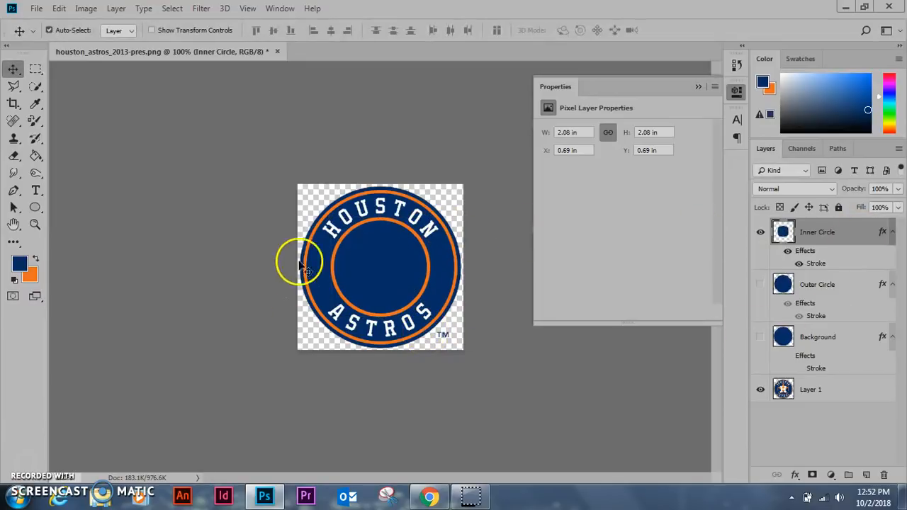
Toggle the Inner Circle layer's visibility repeatedly to compare it with the original inner ring, and leave it hidden
click(761, 232)
click(761, 232)
click(761, 233)
click(761, 234)
click(761, 234)
click(761, 234)
click(761, 234)
click(761, 234)
click(761, 234)
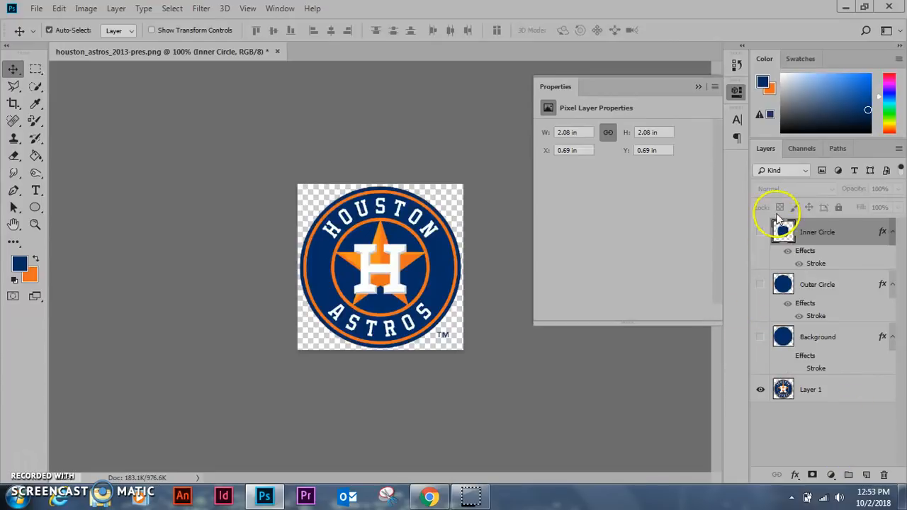
Show the Background, Outer Circle and Inner Circle layers together to check the assembled rings
click(761, 337)
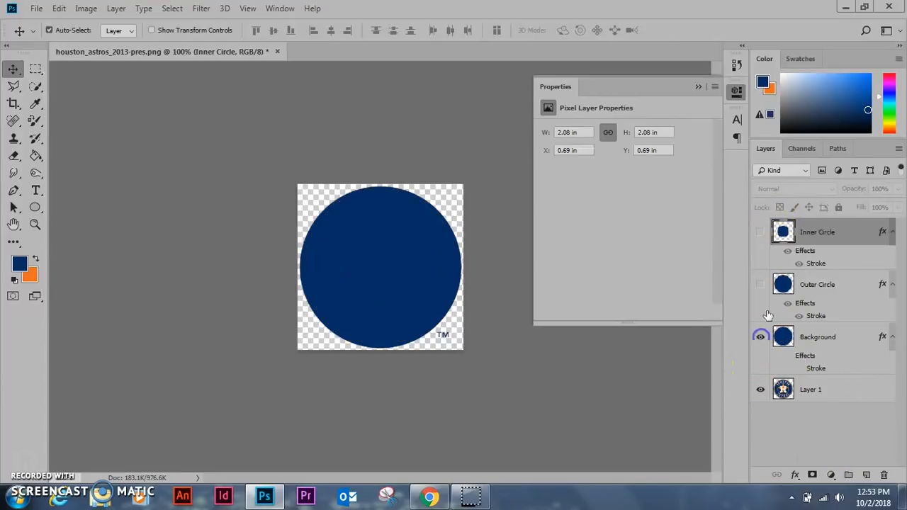
click(761, 283)
click(760, 232)
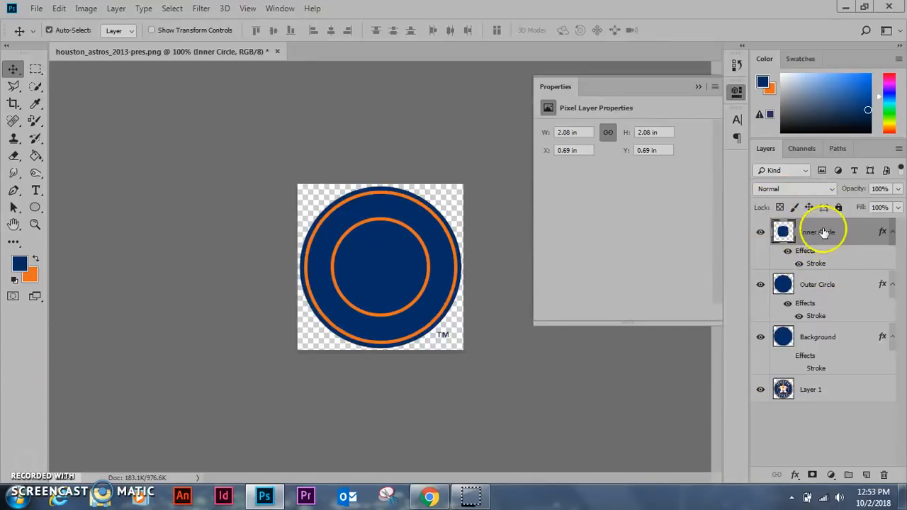
Try the Inner Circle layer below Outer Circle, and restore it to the top of the layer stack
drag(829, 241, 825, 336)
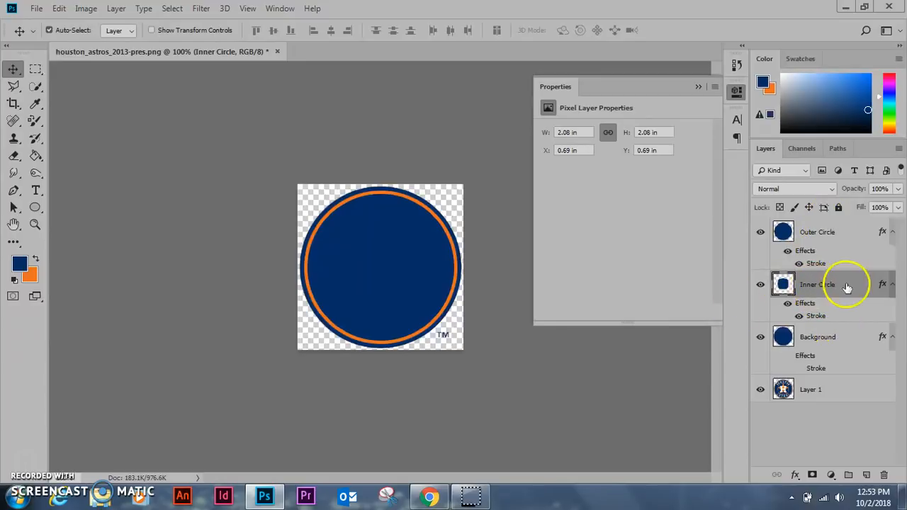
drag(846, 287, 834, 233)
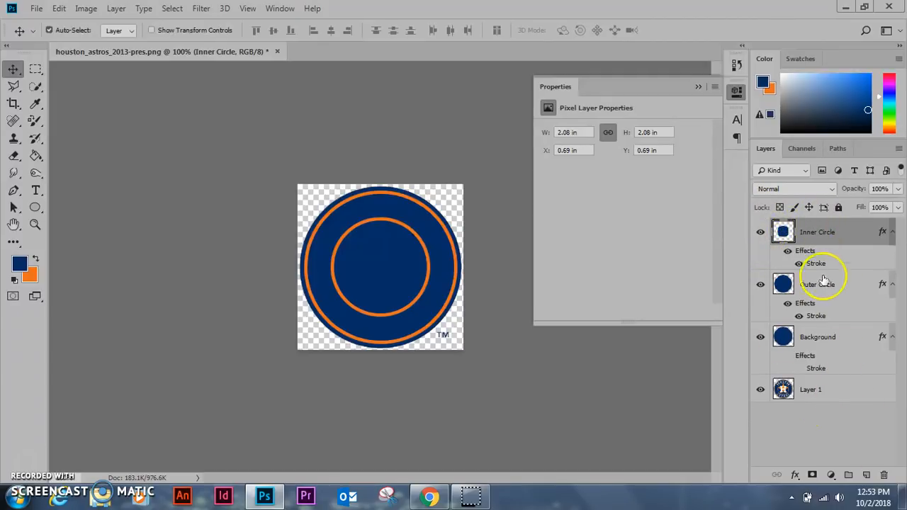
Hide the Inner Circle, Outer Circle and Background layers, leaving only the original logo visible
click(758, 234)
click(756, 287)
click(760, 337)
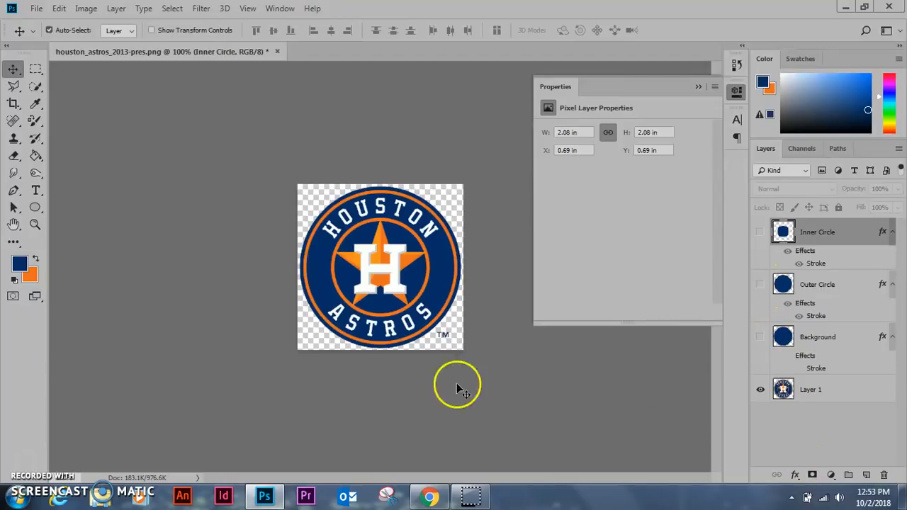